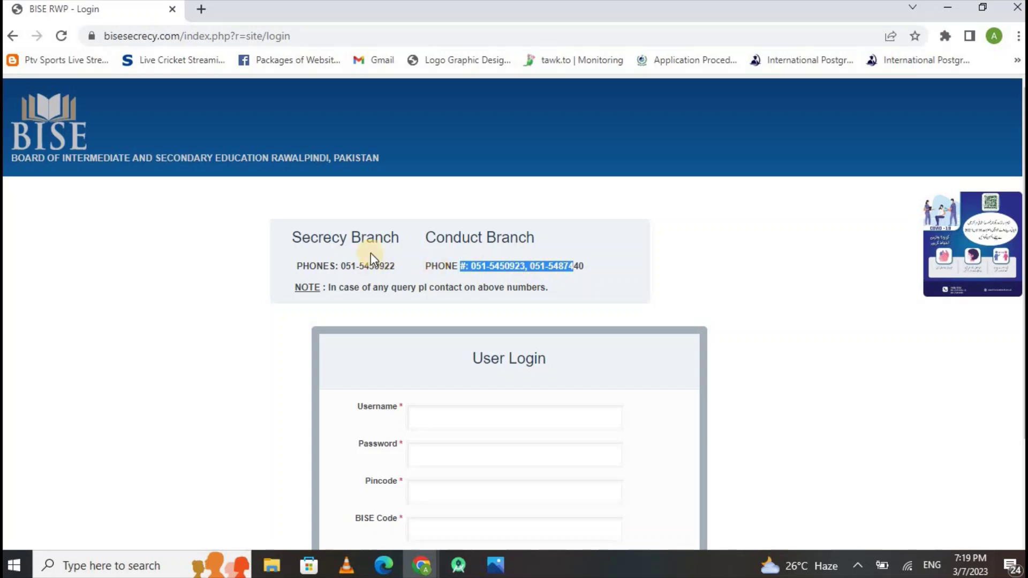
{"action": "left_click_drag", "start_coordinate": [396, 266], "coordinate": [352, 267]}
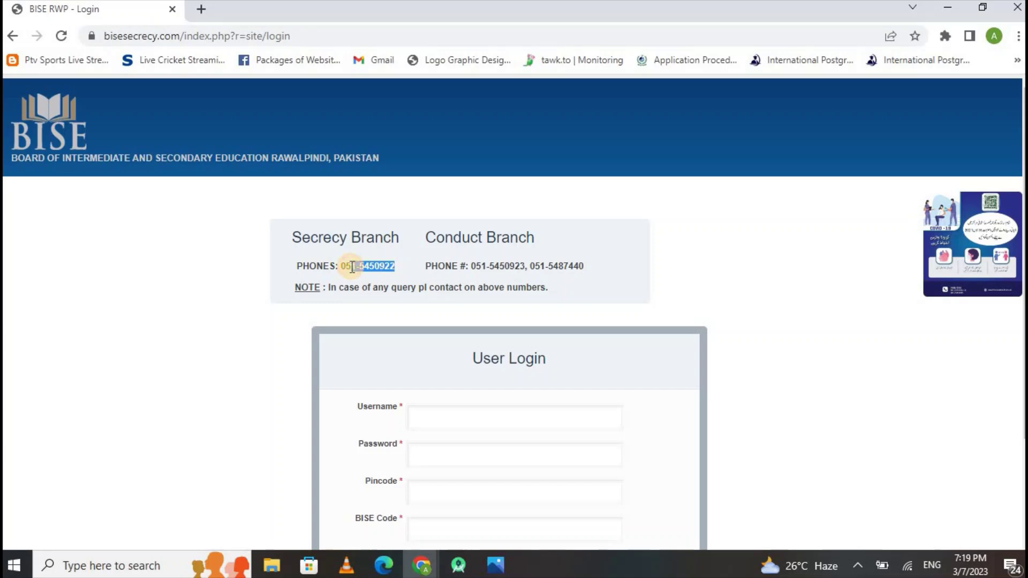
{"action": "left_click", "coordinate": [697, 302]}
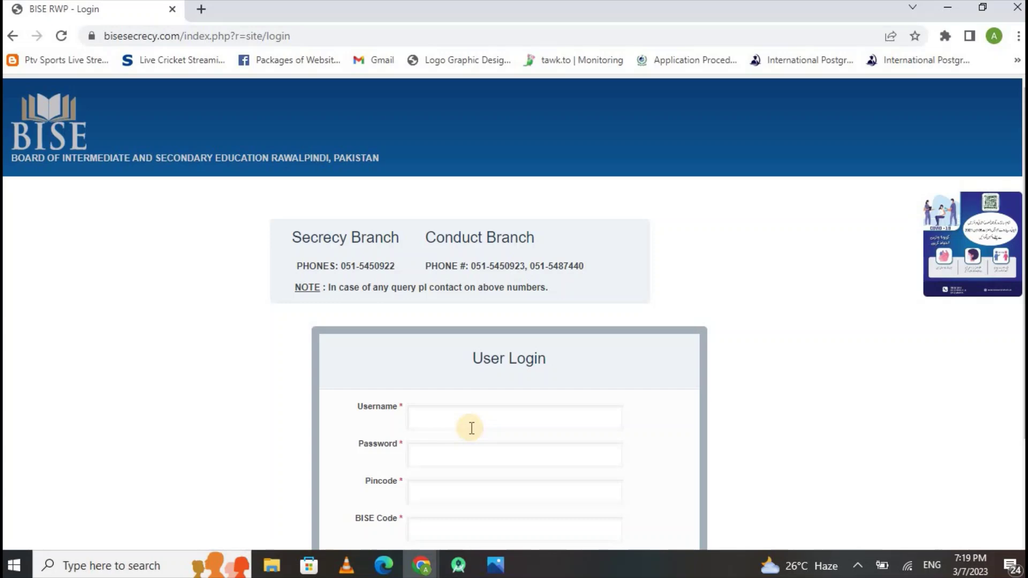
Enter the username, password, pincode and BISE code, then log in to the portal.
{"action": "left_click", "coordinate": [472, 428]}
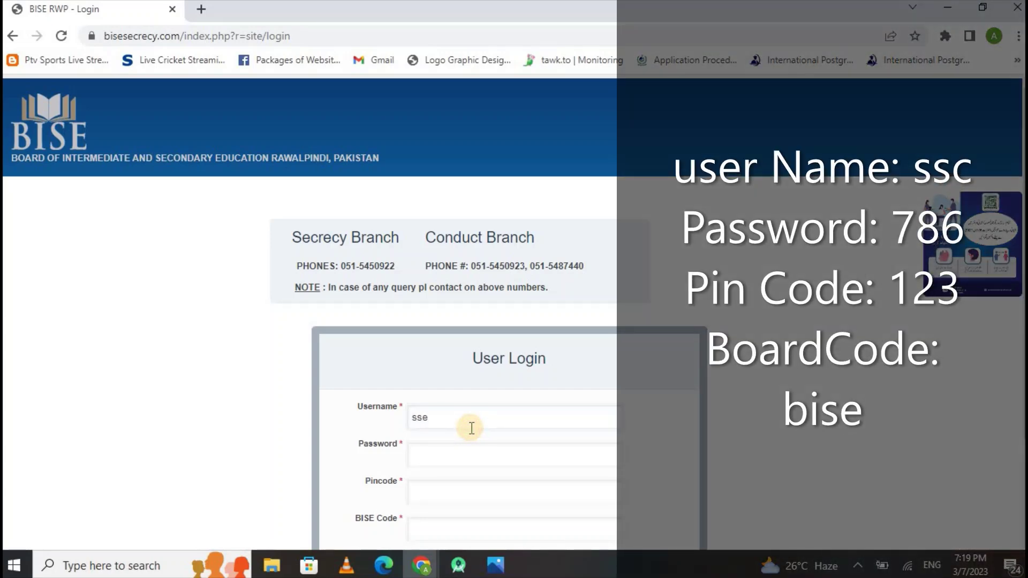
{"action": "key", "text": "Tab"}
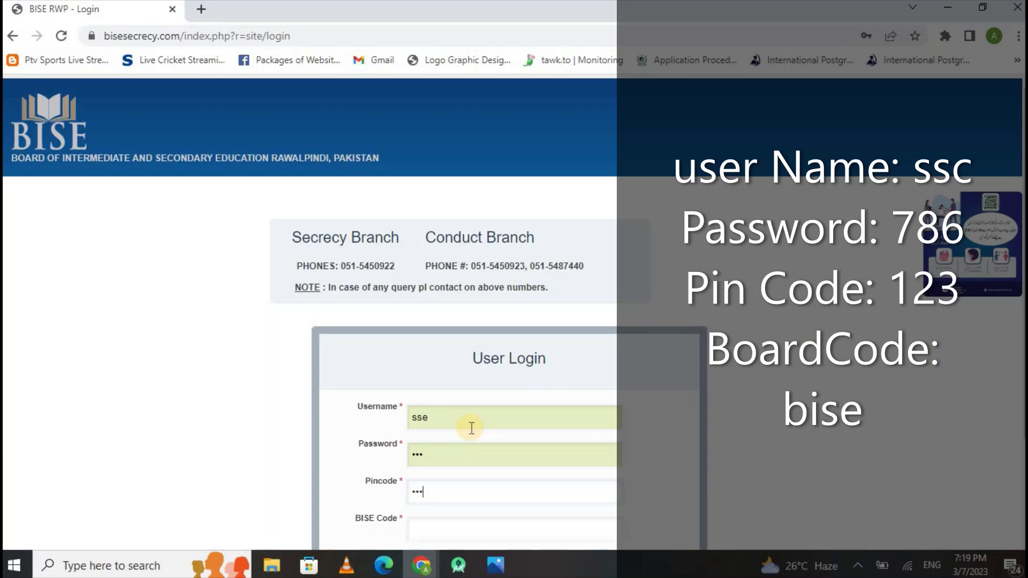
{"action": "key", "text": "Tab"}
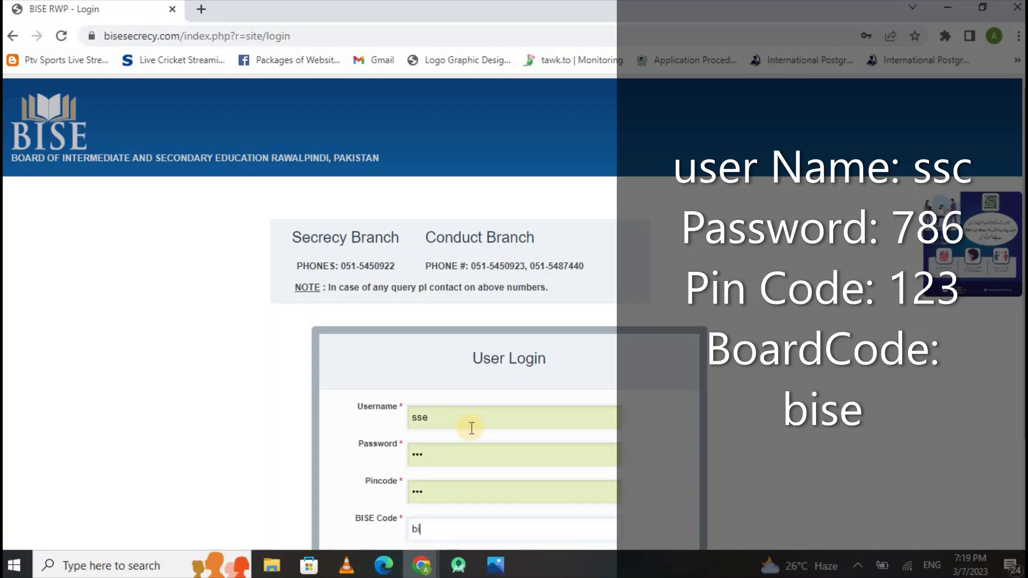
{"action": "scroll", "coordinate": [471, 428], "scroll_direction": "down", "scroll_amount": 2}
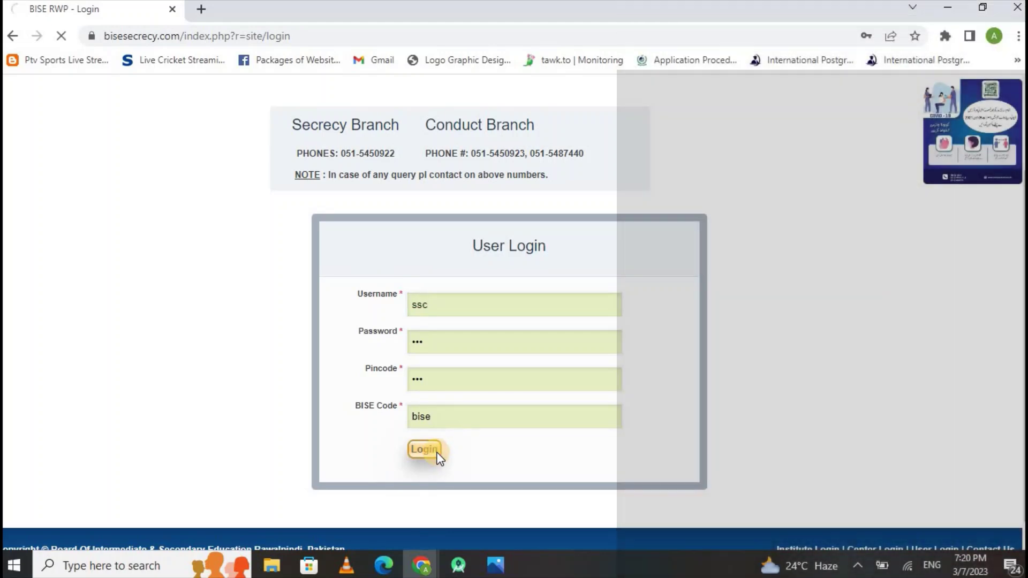
{"action": "left_click", "coordinate": [437, 453]}
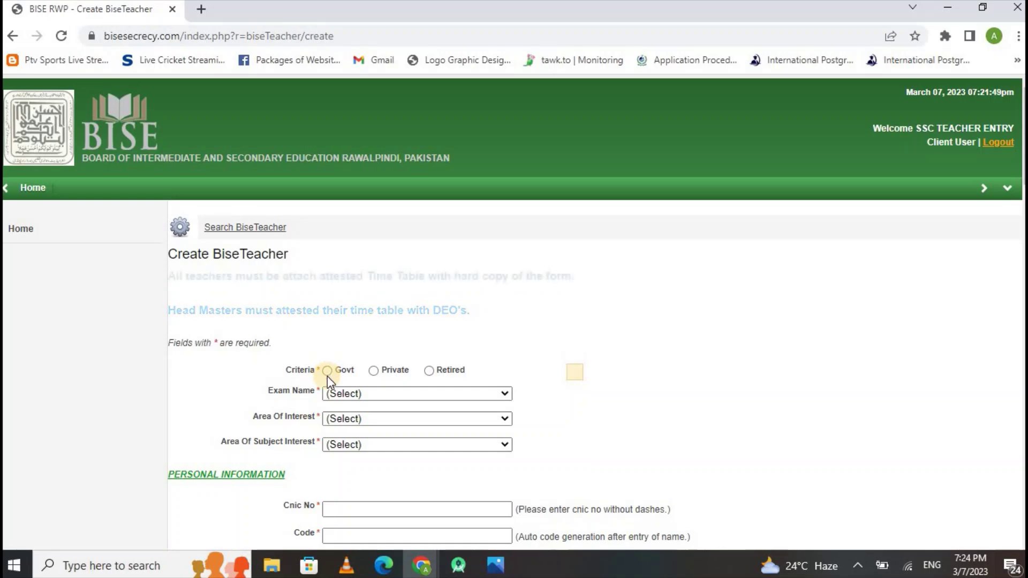
Choose Govt criteria, exam SSC, Sub Examiner interest and ISLAMIYAT (ELECTIVE) subject interest.
{"action": "left_click", "coordinate": [328, 371]}
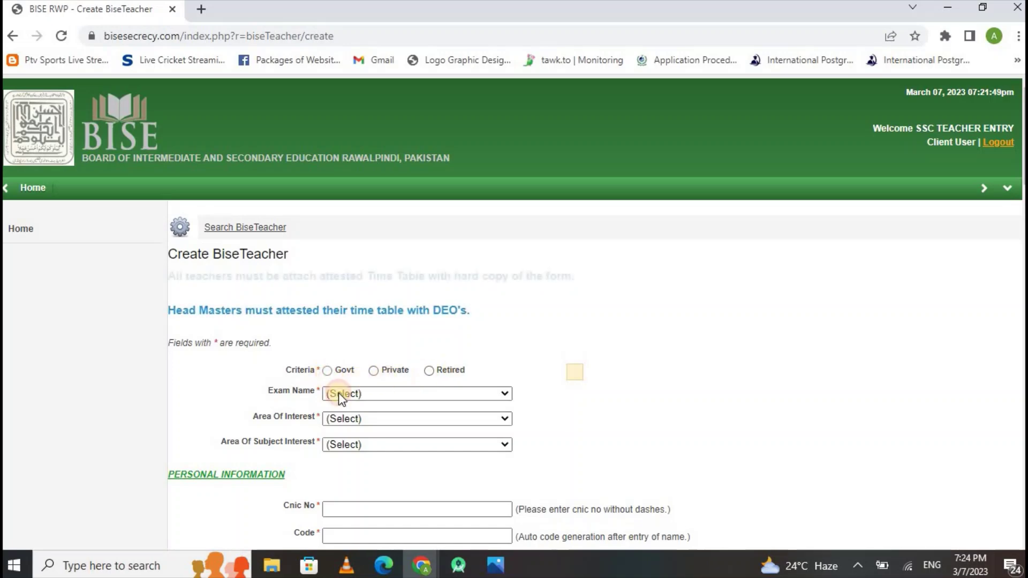
{"action": "left_click", "coordinate": [344, 396]}
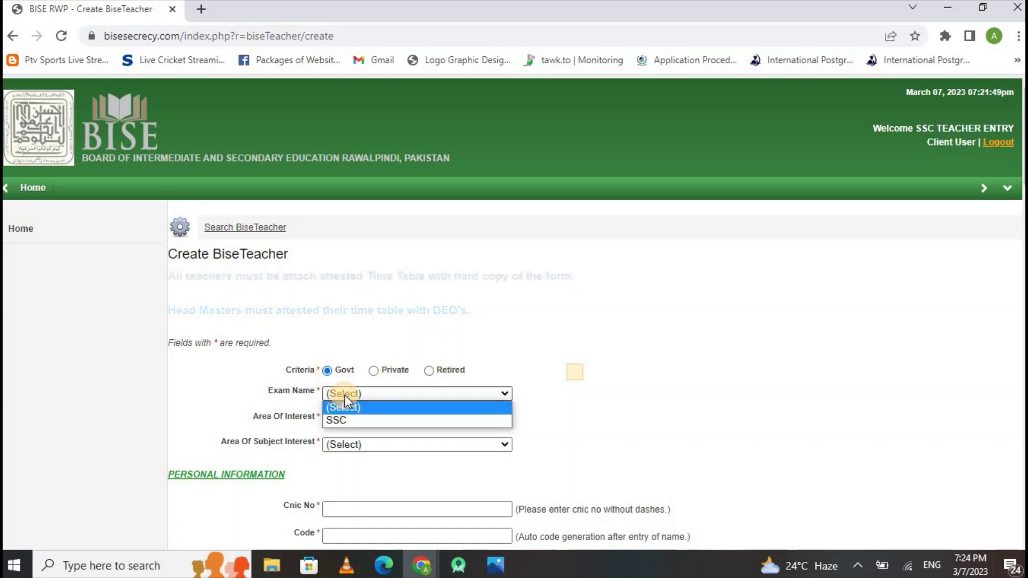
{"action": "left_click", "coordinate": [357, 421]}
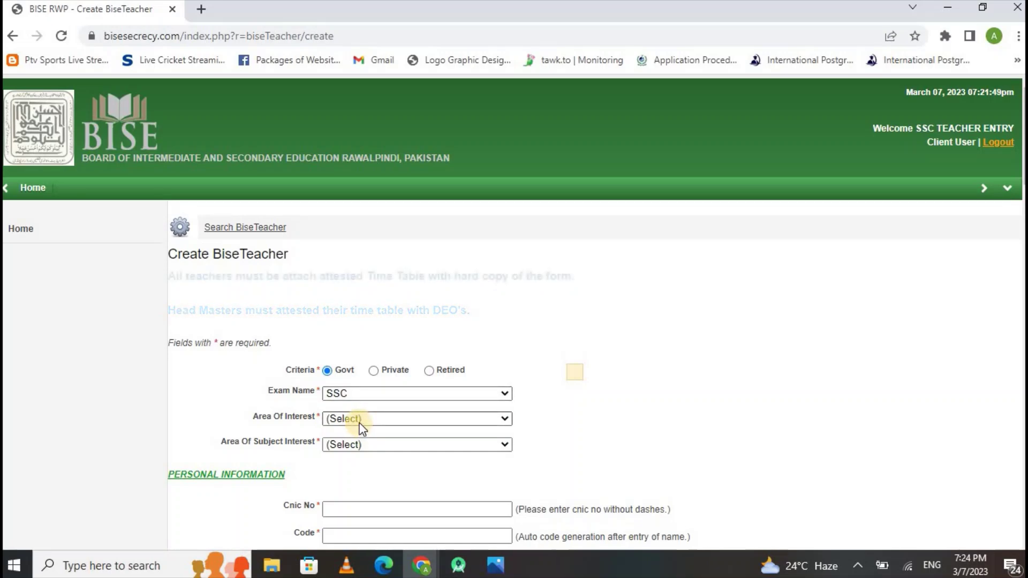
{"action": "left_click", "coordinate": [359, 421]}
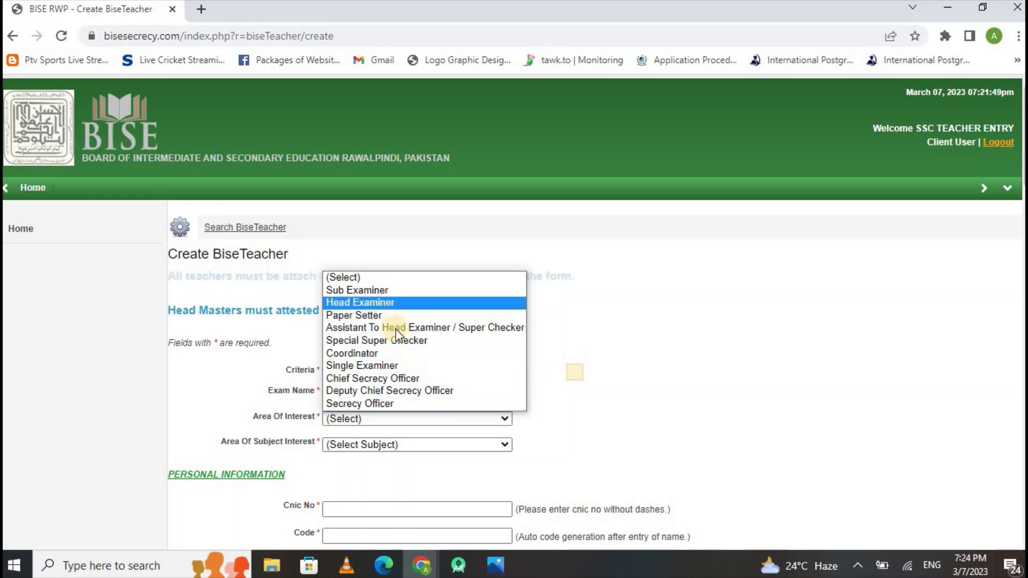
{"action": "left_click", "coordinate": [367, 295]}
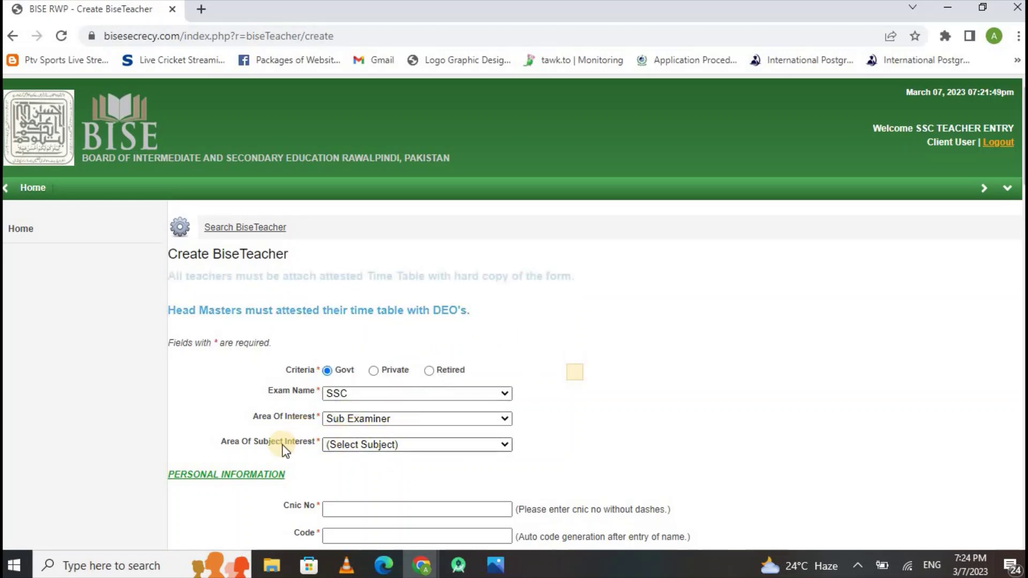
{"action": "left_click", "coordinate": [336, 445]}
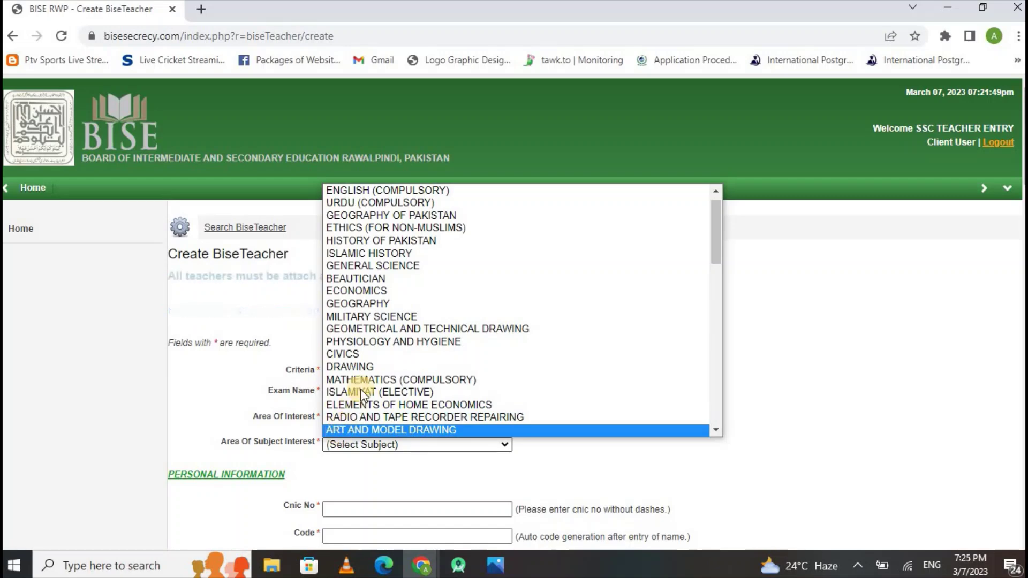
{"action": "left_click", "coordinate": [392, 392]}
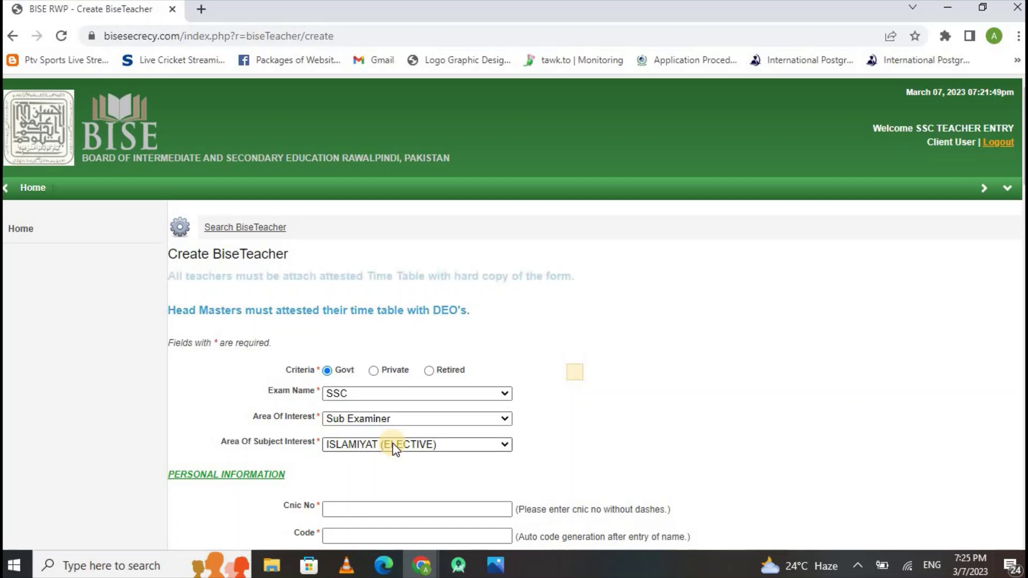
{"action": "scroll", "coordinate": [394, 407], "scroll_direction": "down", "scroll_amount": 3}
Enter the teacher's CNIC number, name and father's name, then select the generated Code.
{"action": "left_click", "coordinate": [397, 349]}
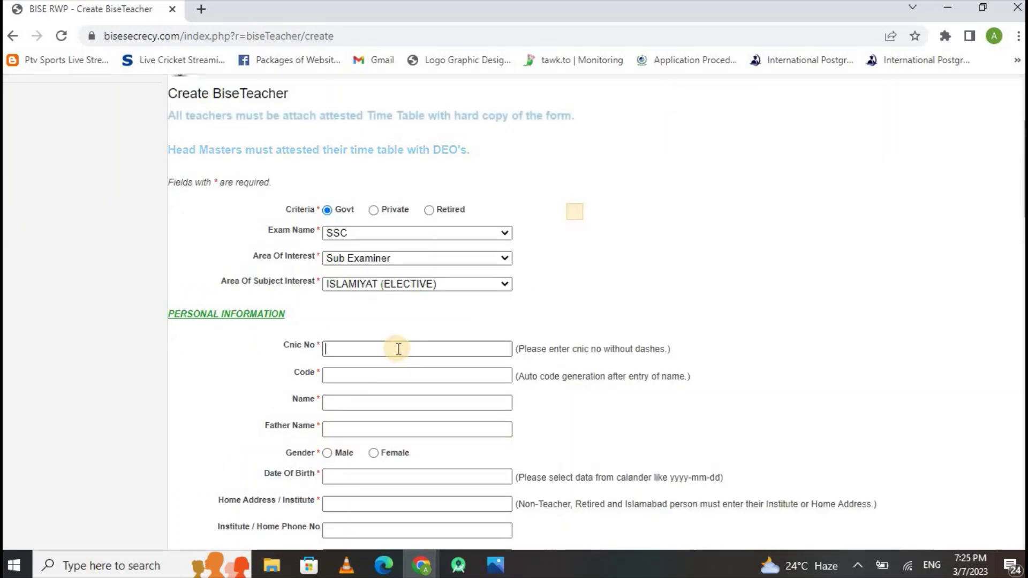
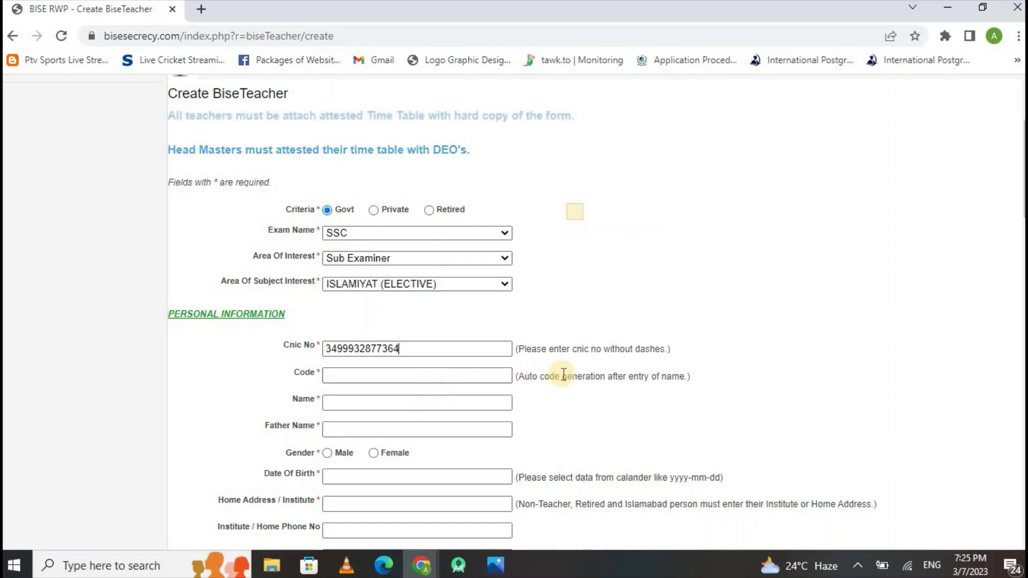
{"action": "left_click", "coordinate": [429, 400]}
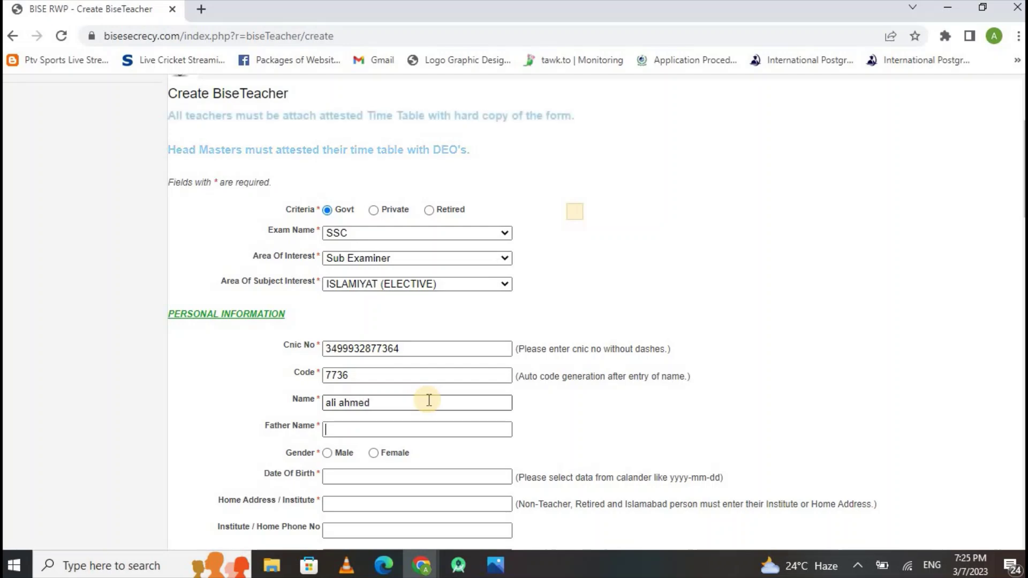
{"action": "type", "text": "amed"}
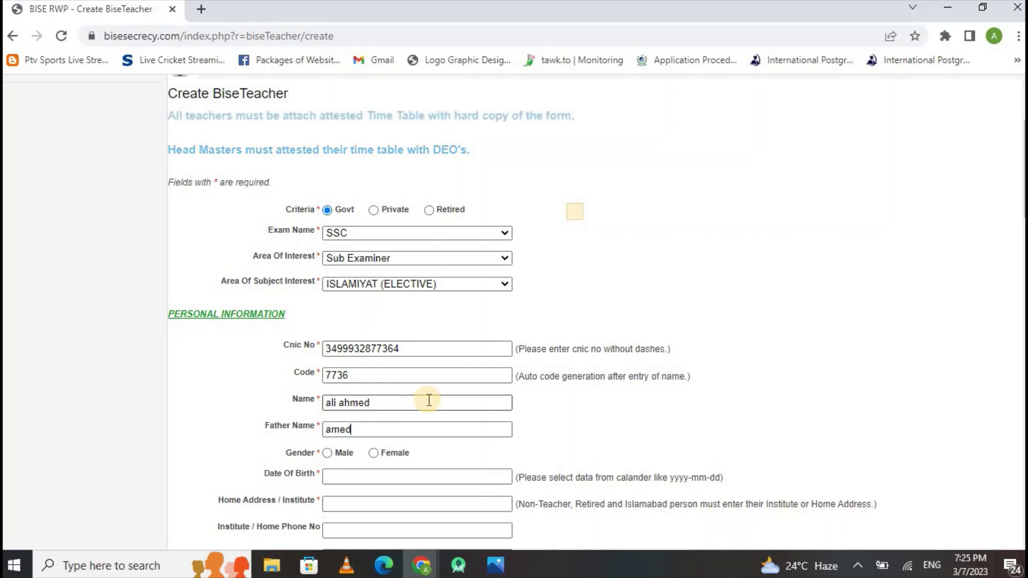
{"action": "key", "text": "Left"}
{"action": "key", "text": "Left"}
{"action": "key", "text": "Left"}
{"action": "type", "text": "h"}
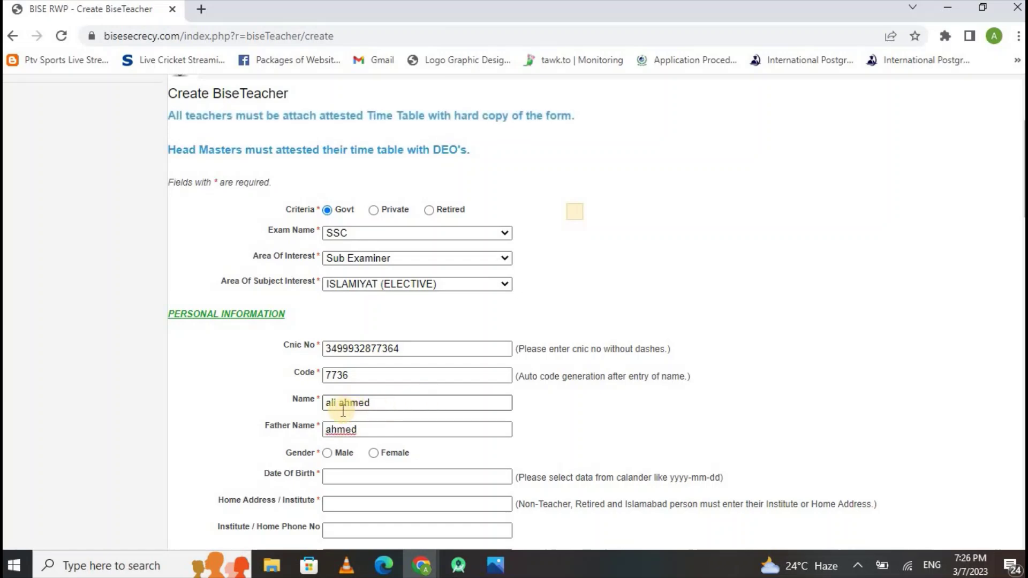
{"action": "double_click", "coordinate": [349, 374]}
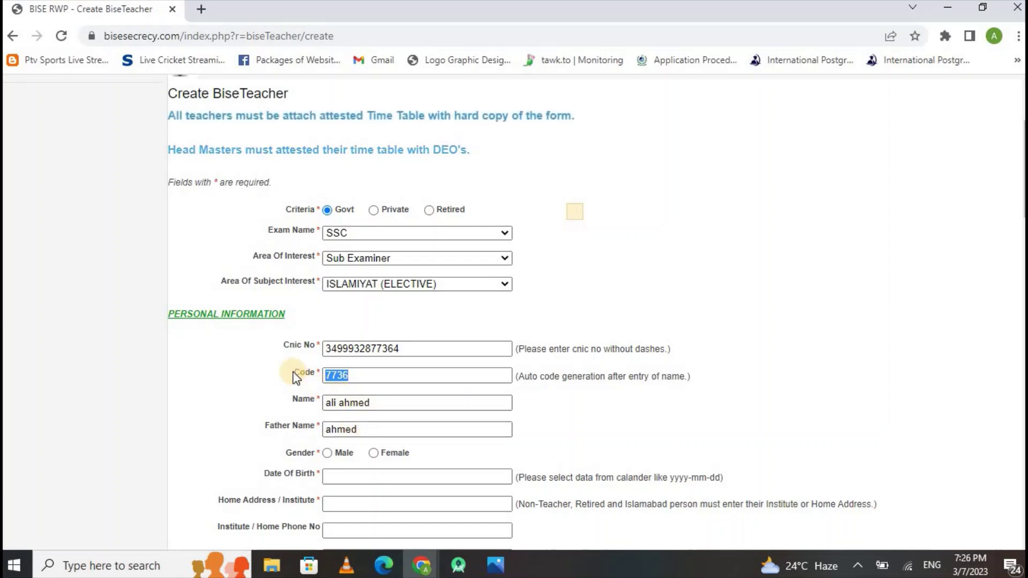
Set gender Male, date of birth 30 March 2023, and enter the home address.
{"action": "left_click", "coordinate": [327, 454]}
{"action": "left_click", "coordinate": [329, 476]}
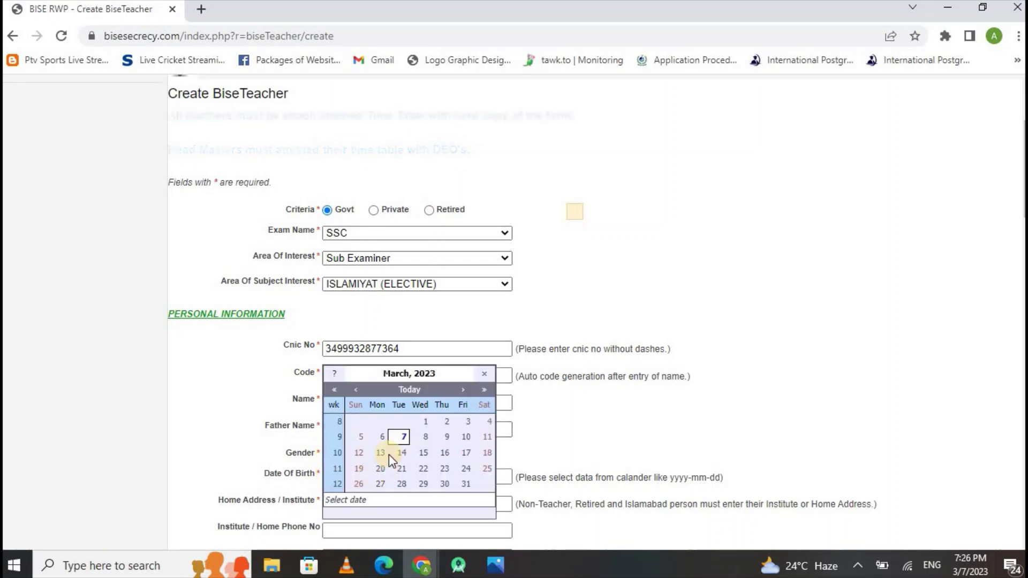
{"action": "left_click", "coordinate": [446, 484]}
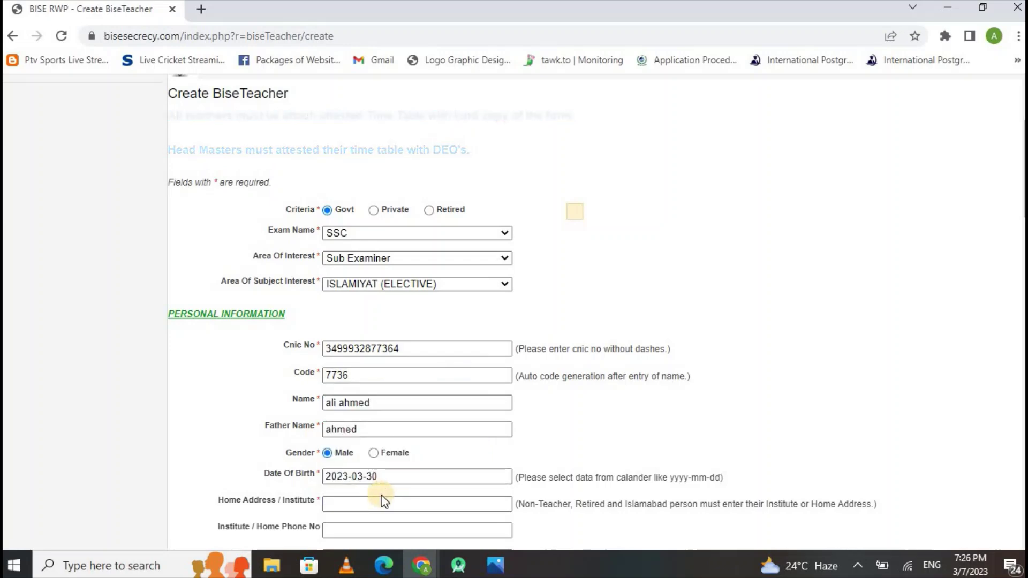
{"action": "left_click", "coordinate": [378, 501]}
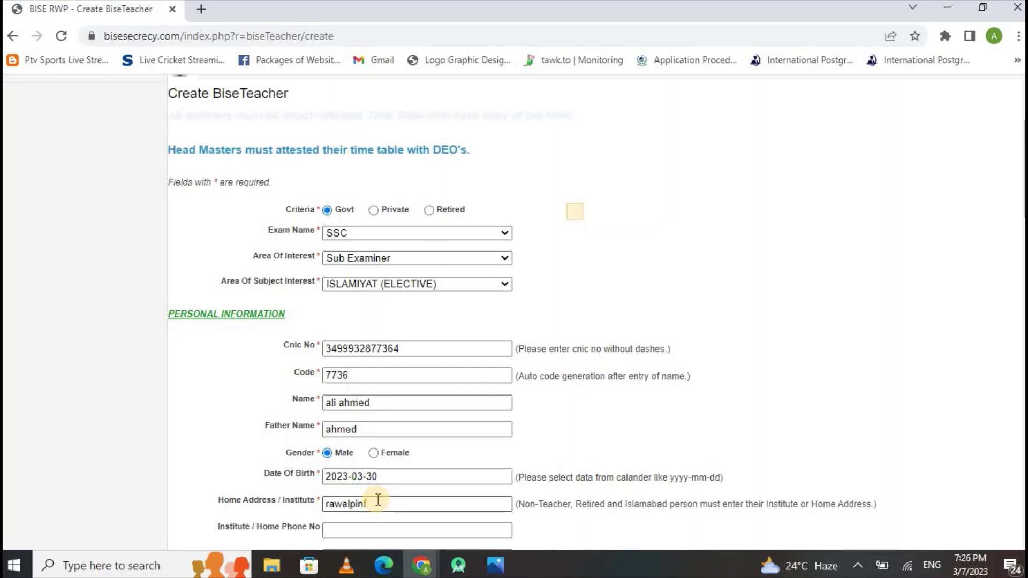
{"action": "scroll", "coordinate": [349, 456], "scroll_direction": "down", "scroll_amount": 2}
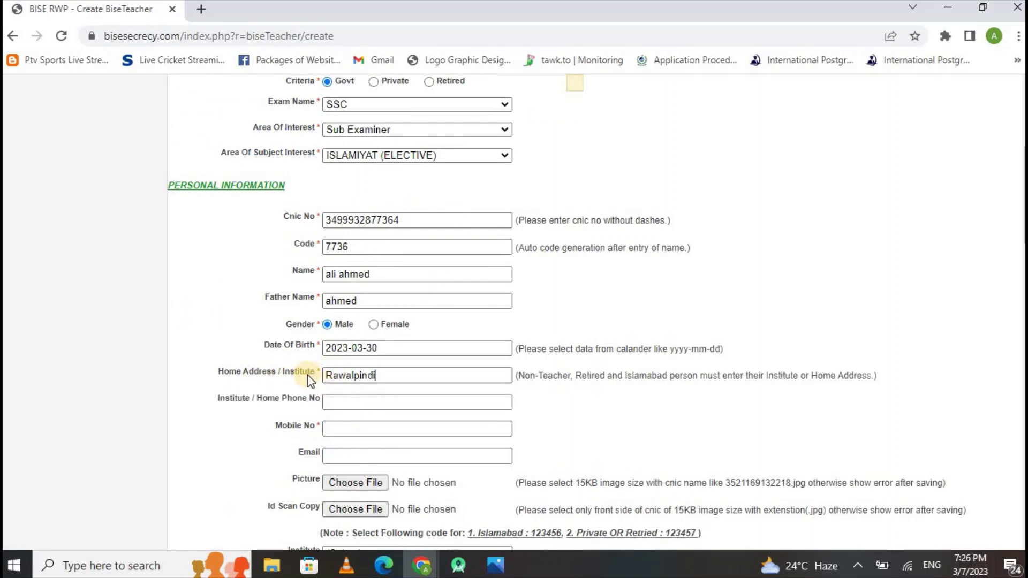
{"action": "left_click", "coordinate": [278, 399]}
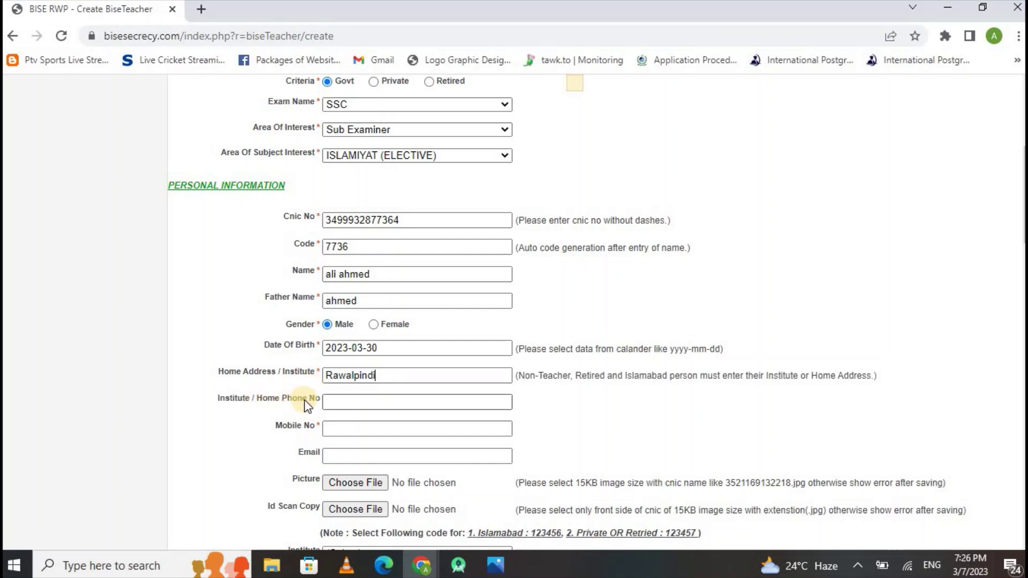
Fill in the teacher's mobile number and e-mail address.
{"action": "left_click", "coordinate": [326, 432]}
{"action": "left_click", "coordinate": [333, 456]}
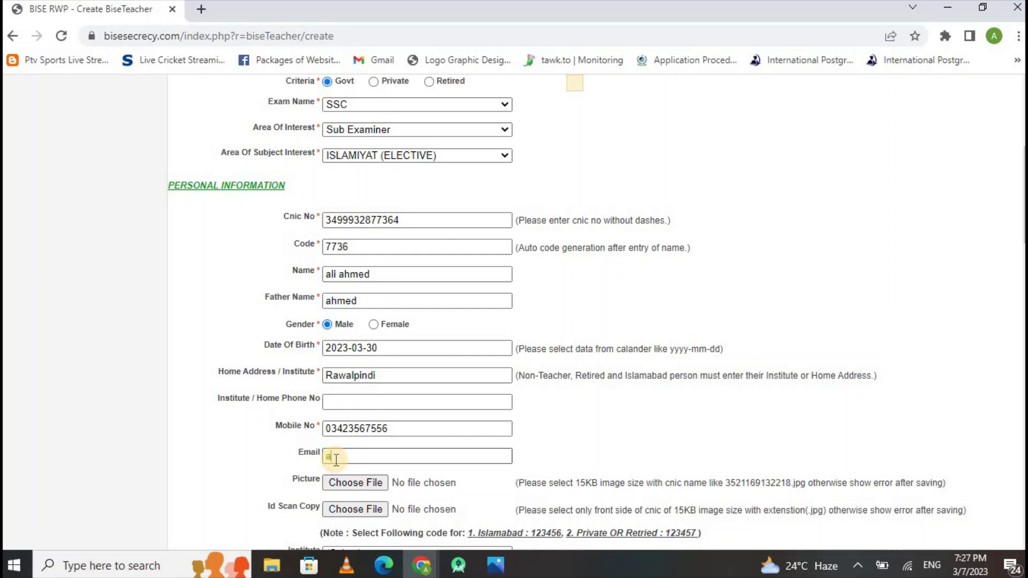
Highlight the Islamabad institute code 123456 in the form's notes.
{"action": "scroll", "coordinate": [1021, 223], "scroll_direction": "down", "scroll_amount": 4}
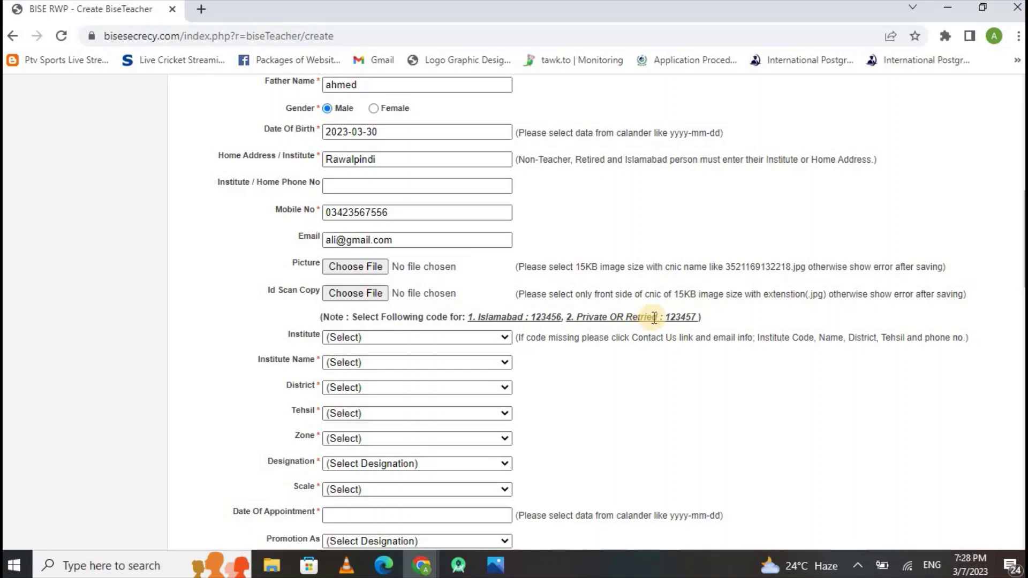
{"action": "left_click_drag", "start_coordinate": [667, 319], "coordinate": [696, 317]}
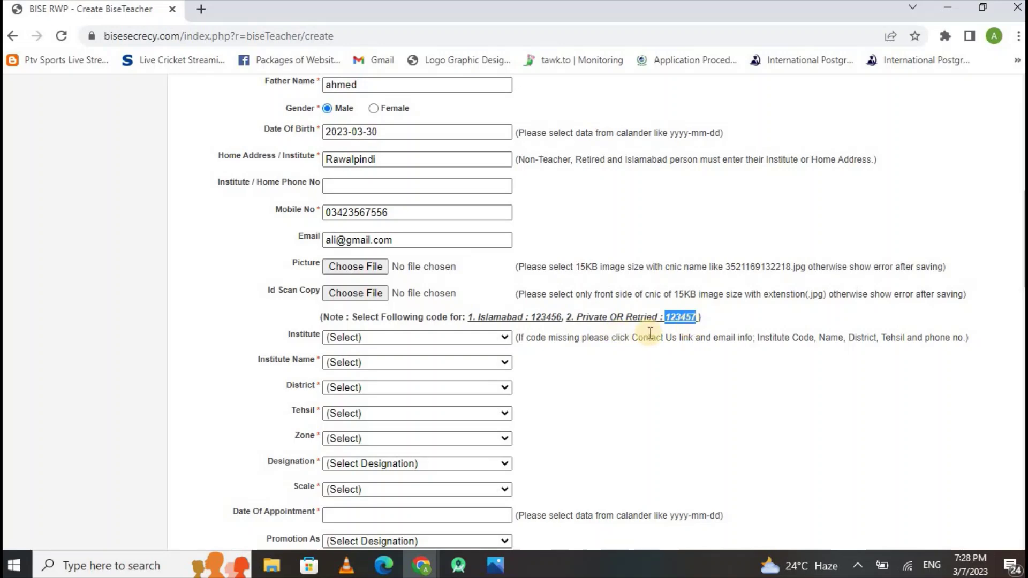
{"action": "left_click_drag", "start_coordinate": [526, 318], "coordinate": [563, 321]}
{"action": "double_click", "coordinate": [558, 318]}
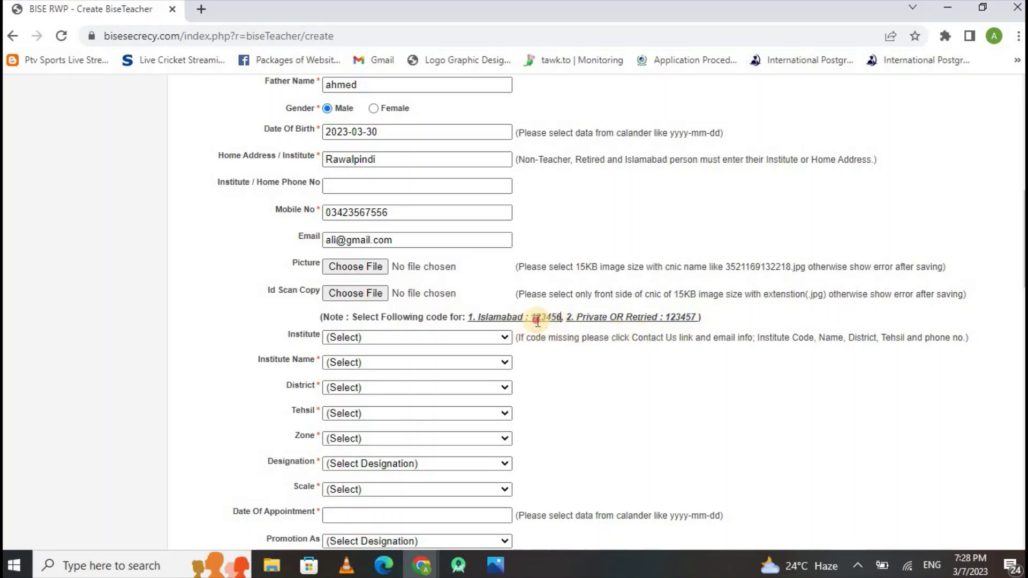
Choose institute code 101004 so district, tehsil and zone auto-fill.
{"action": "left_click", "coordinate": [477, 343]}
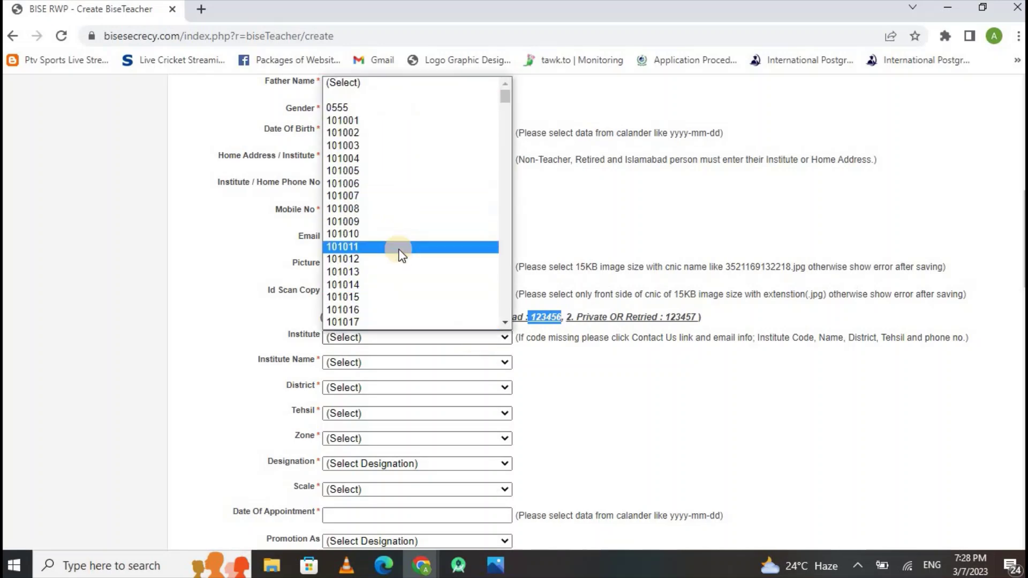
{"action": "left_click", "coordinate": [403, 297]}
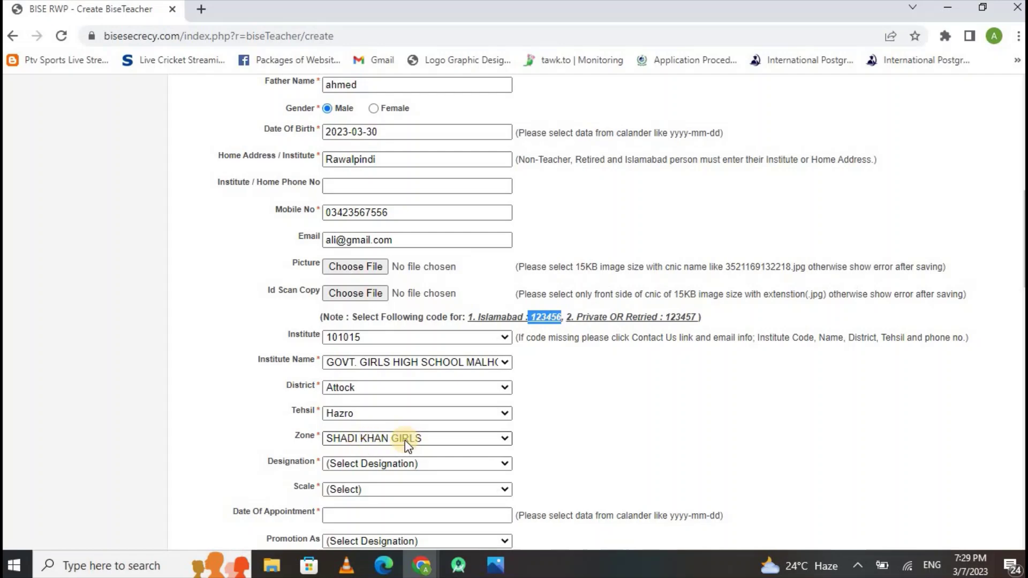
{"action": "left_click", "coordinate": [368, 339]}
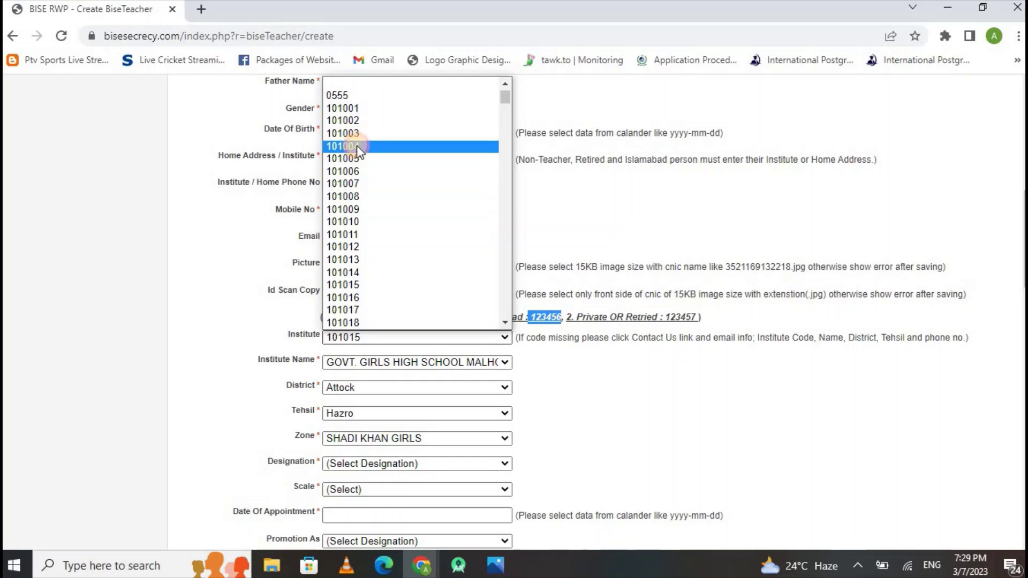
{"action": "left_click", "coordinate": [357, 146]}
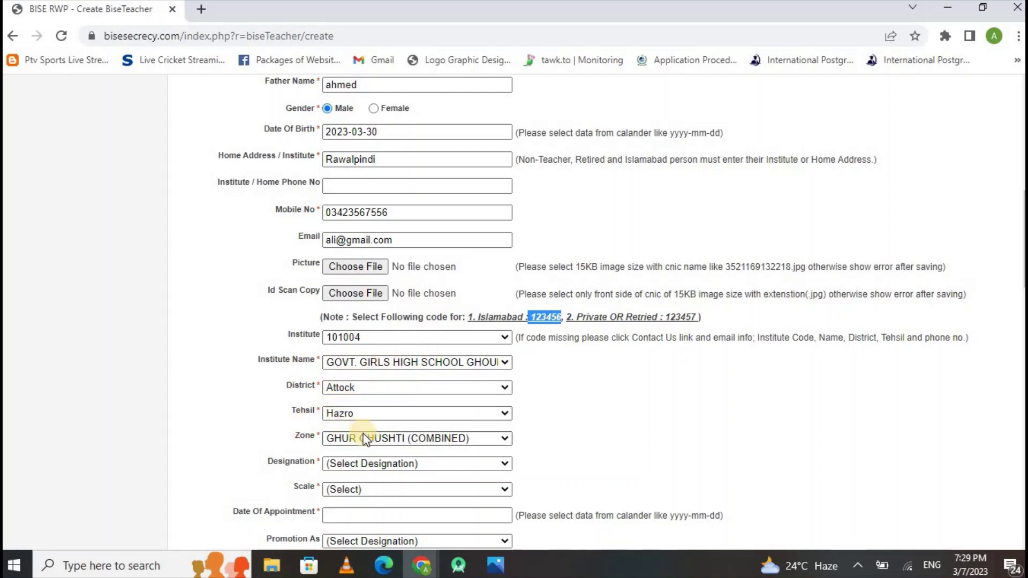
Set designation SST, scale BPS-17 and appointment date 2023-03-09.
{"action": "scroll", "coordinate": [1017, 259], "scroll_direction": "down", "scroll_amount": 4}
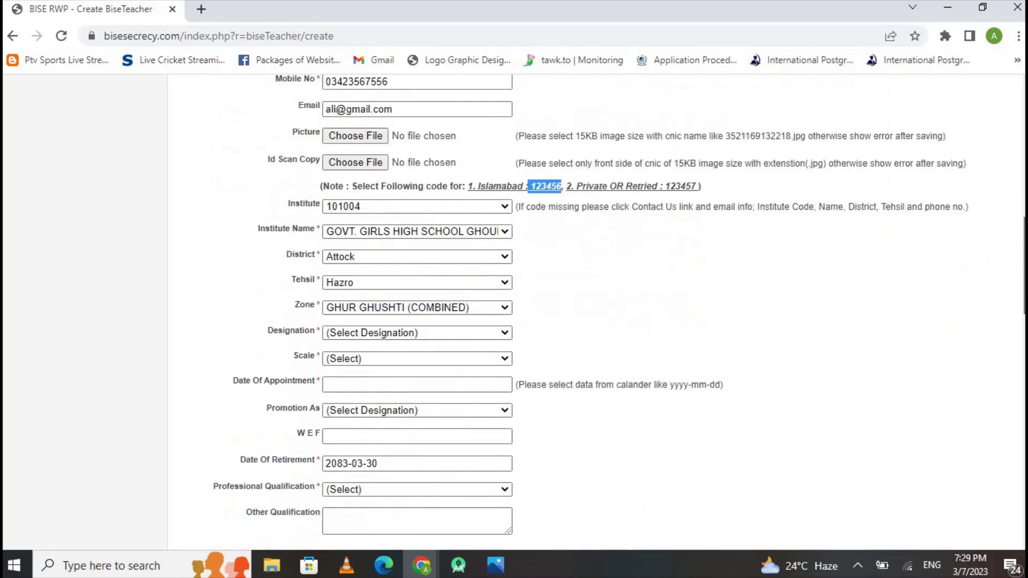
{"action": "left_click", "coordinate": [407, 263]}
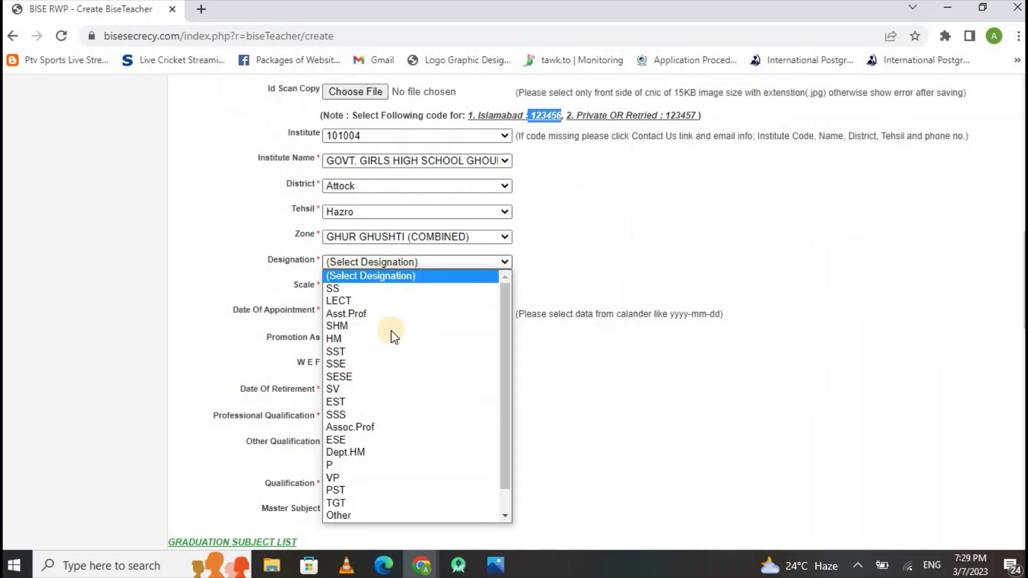
{"action": "left_click", "coordinate": [343, 351]}
{"action": "left_click", "coordinate": [358, 288]}
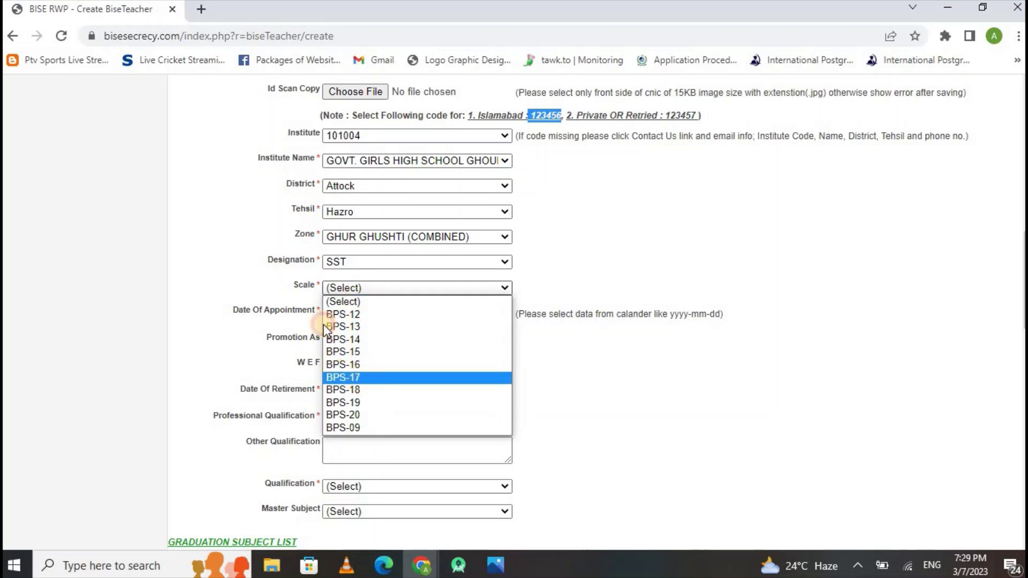
{"action": "left_click", "coordinate": [358, 378]}
{"action": "left_click", "coordinate": [444, 312]}
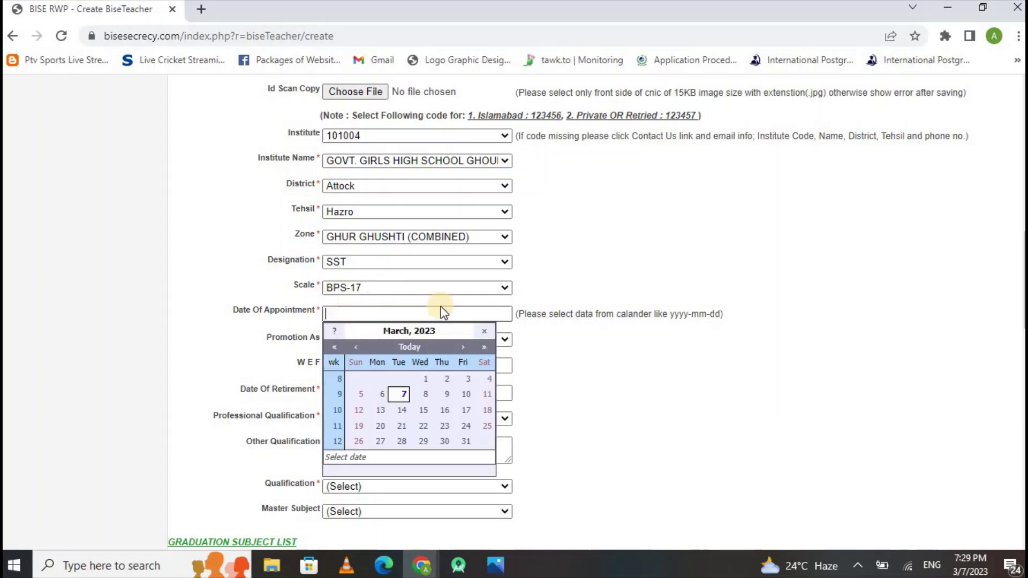
{"action": "left_click", "coordinate": [439, 397]}
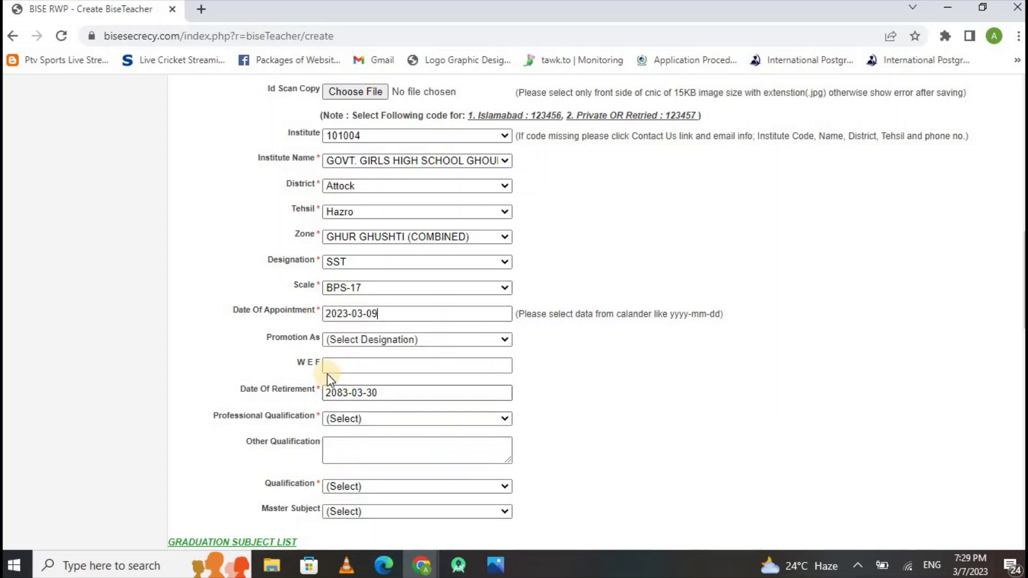
Set promotion as SS with WEF date 2023-03-16 and professional qualification M.ed.
{"action": "left_click", "coordinate": [353, 341]}
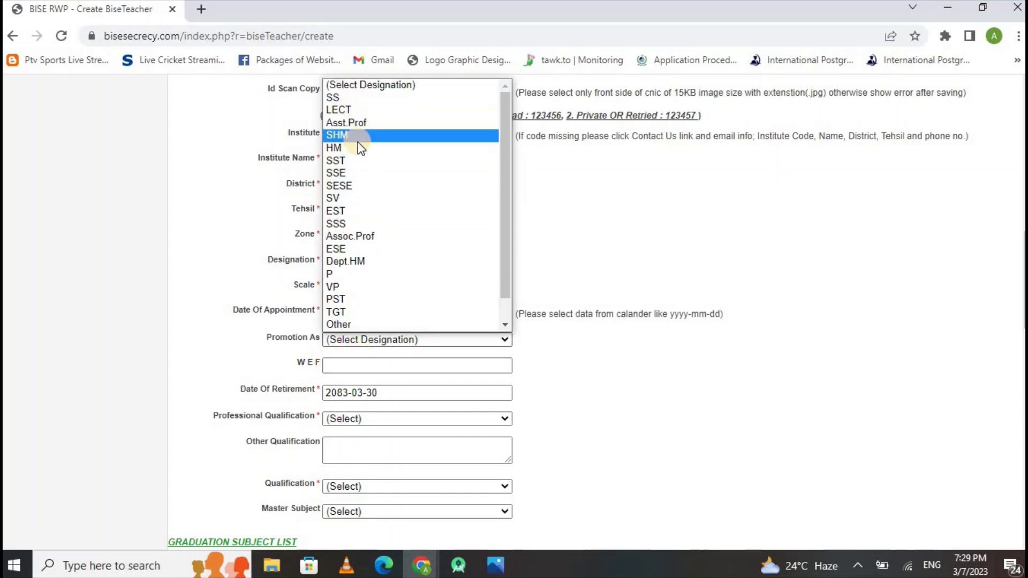
{"action": "left_click", "coordinate": [355, 97]}
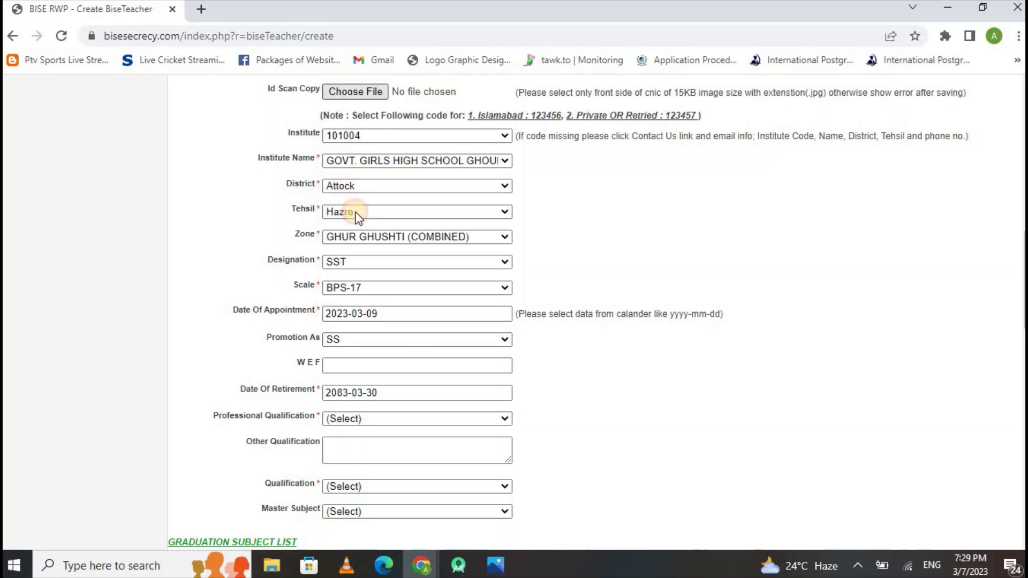
{"action": "left_click", "coordinate": [340, 367]}
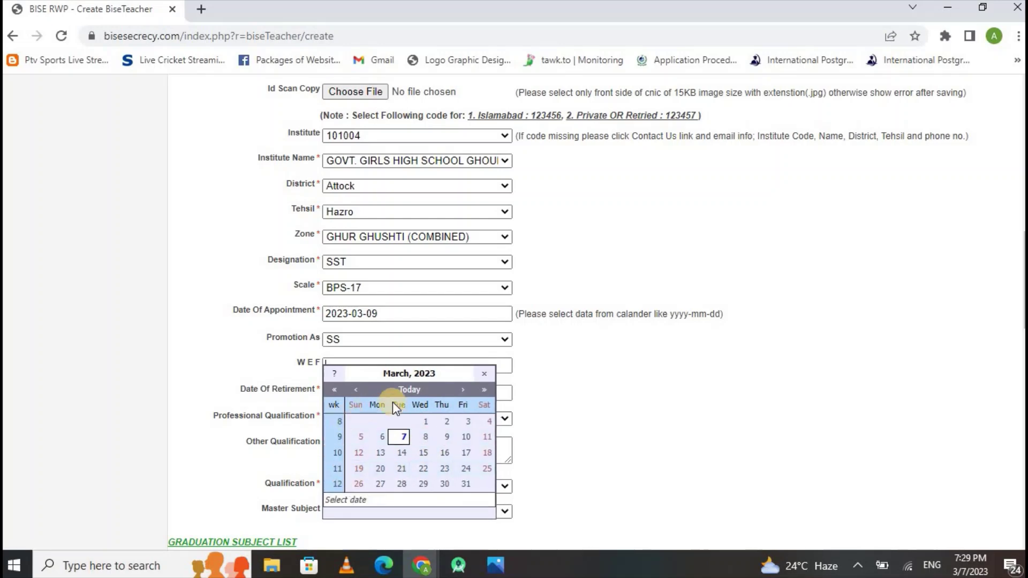
{"action": "left_click", "coordinate": [443, 454]}
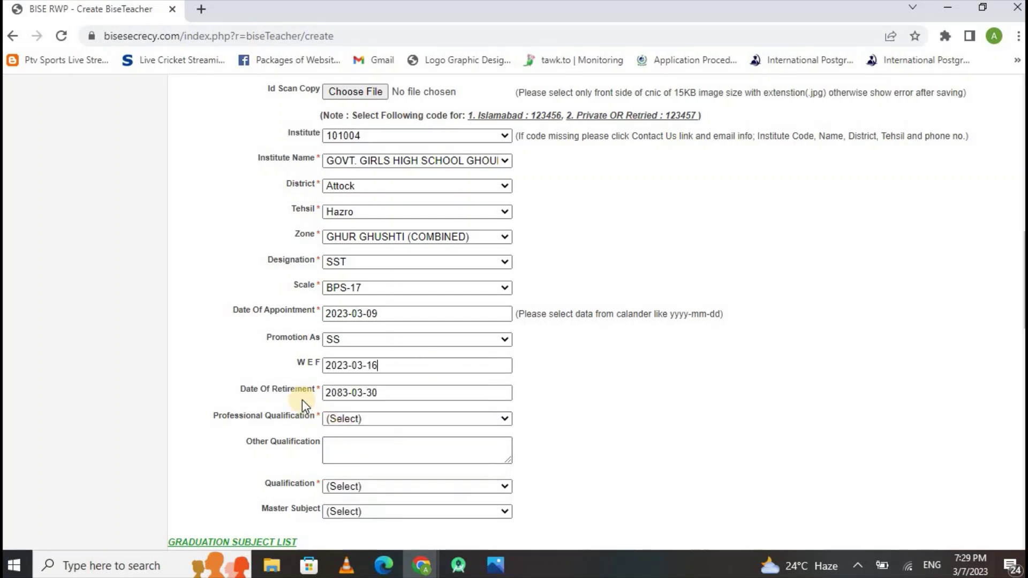
{"action": "left_click_drag", "start_coordinate": [386, 393], "coordinate": [326, 396]}
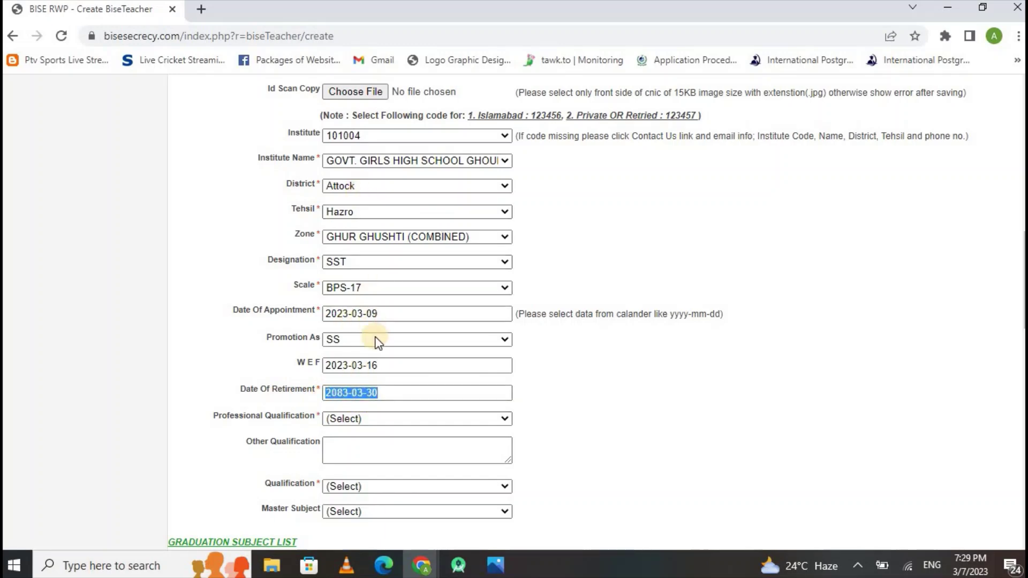
{"action": "triple_click", "coordinate": [343, 313]}
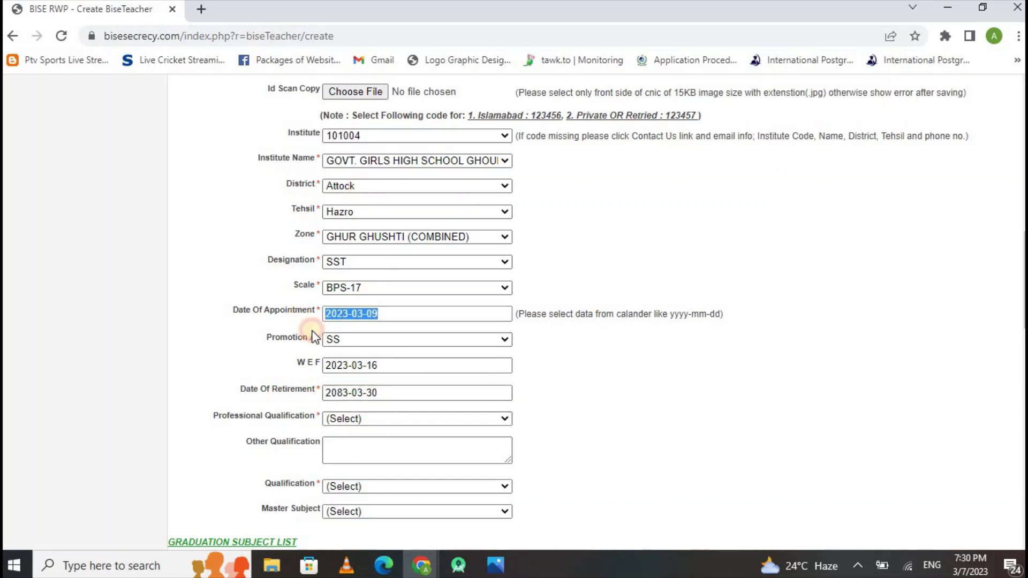
{"action": "left_click", "coordinate": [390, 395]}
{"action": "triple_click", "coordinate": [353, 395]}
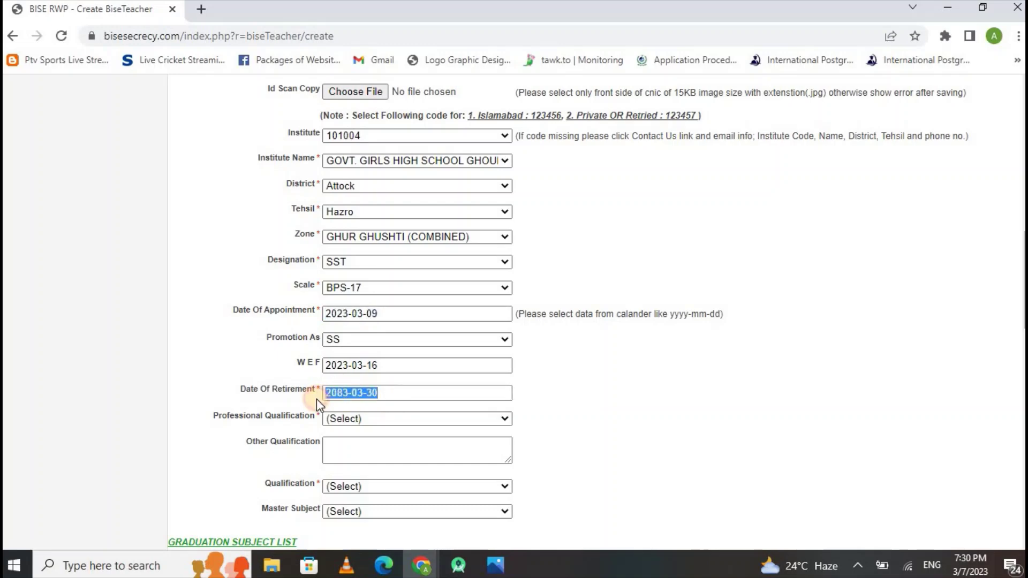
{"action": "left_click", "coordinate": [364, 421]}
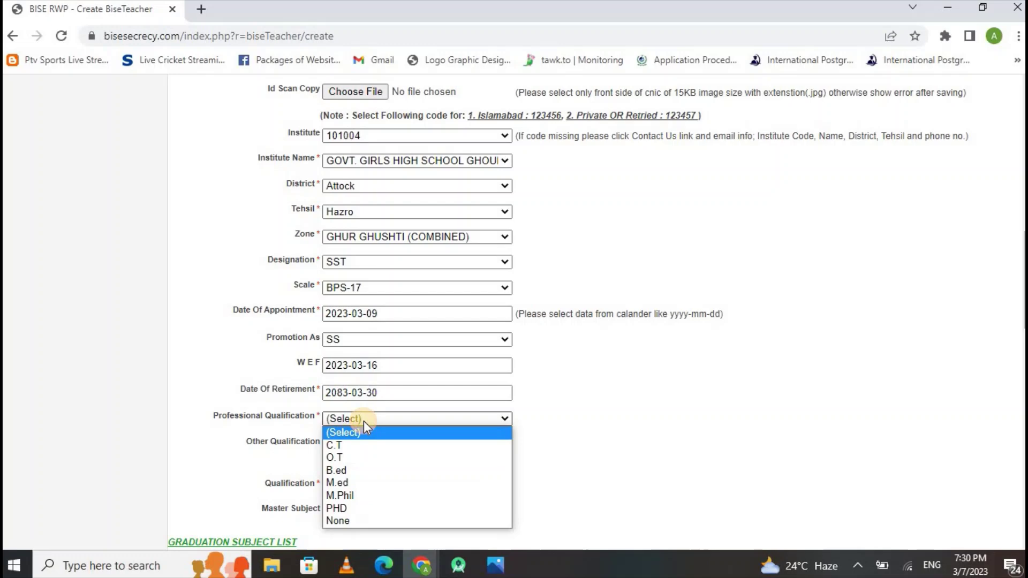
{"action": "left_click", "coordinate": [361, 481]}
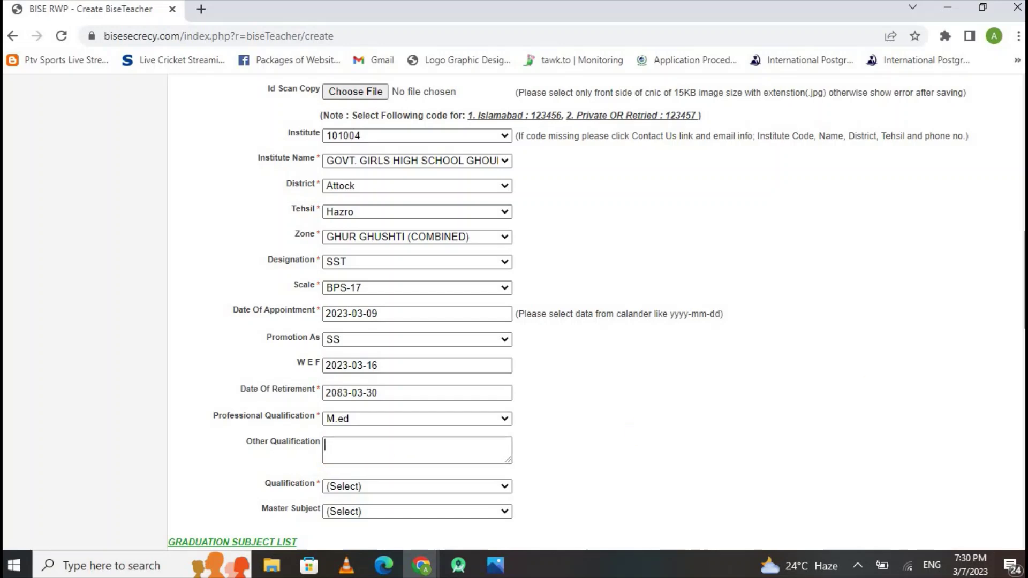
{"action": "scroll", "coordinate": [431, 404], "scroll_direction": "down", "scroll_amount": 3}
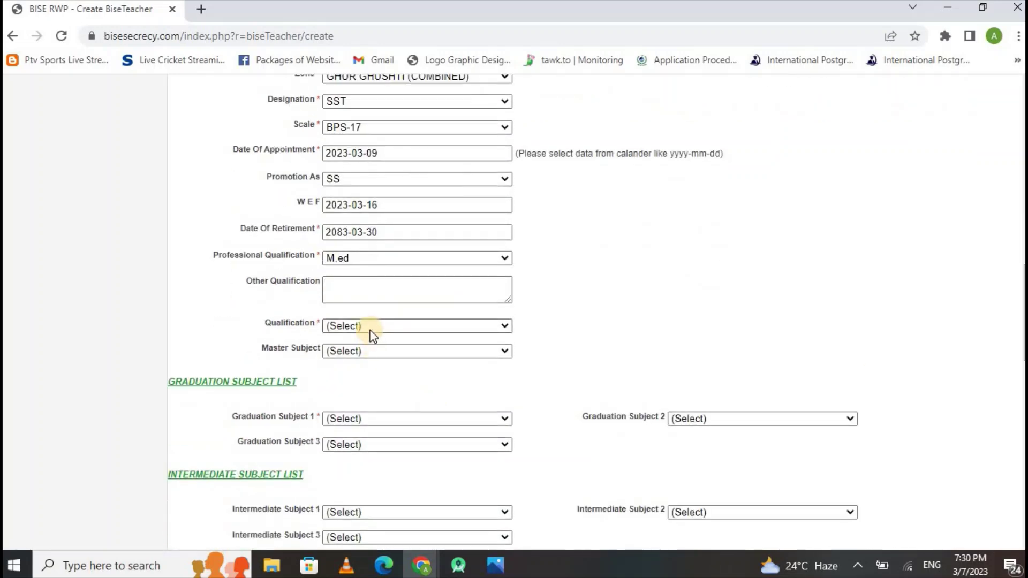
Choose qualification M.A/M.Sc and master subject CHEMISTRY from the dropdowns.
{"action": "left_click", "coordinate": [372, 327]}
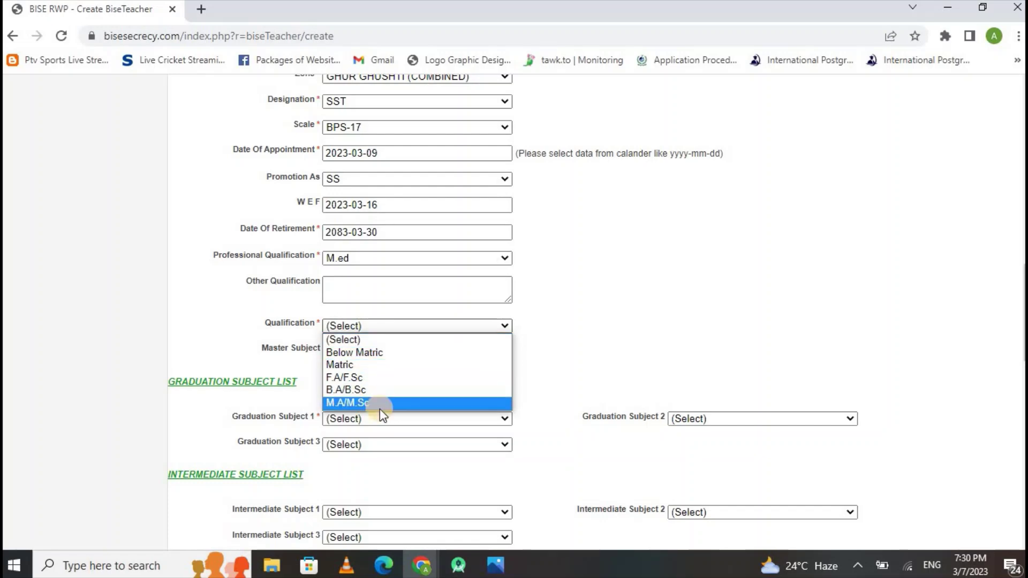
{"action": "left_click", "coordinate": [379, 403]}
{"action": "left_click", "coordinate": [369, 349]}
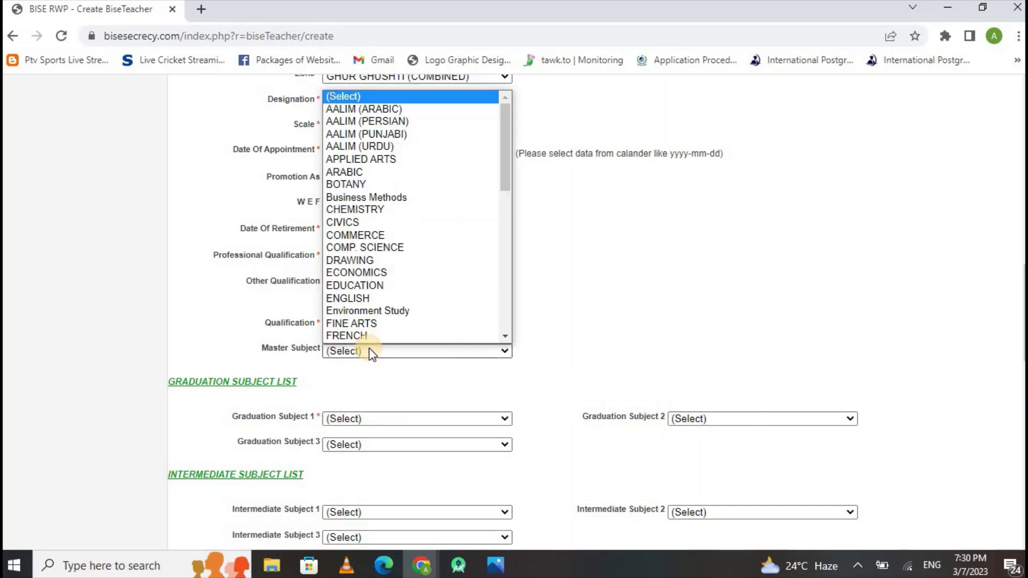
{"action": "left_click", "coordinate": [364, 210]}
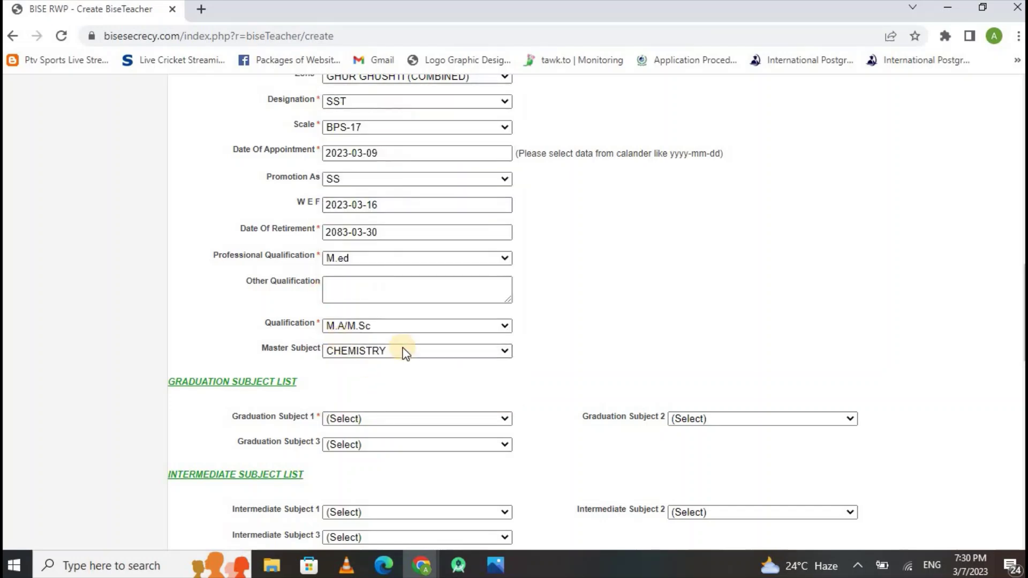
Set graduation subjects ARABIC, COMMERCE and APPLIED ARTS.
{"action": "scroll", "coordinate": [374, 177], "scroll_direction": "down", "scroll_amount": 4}
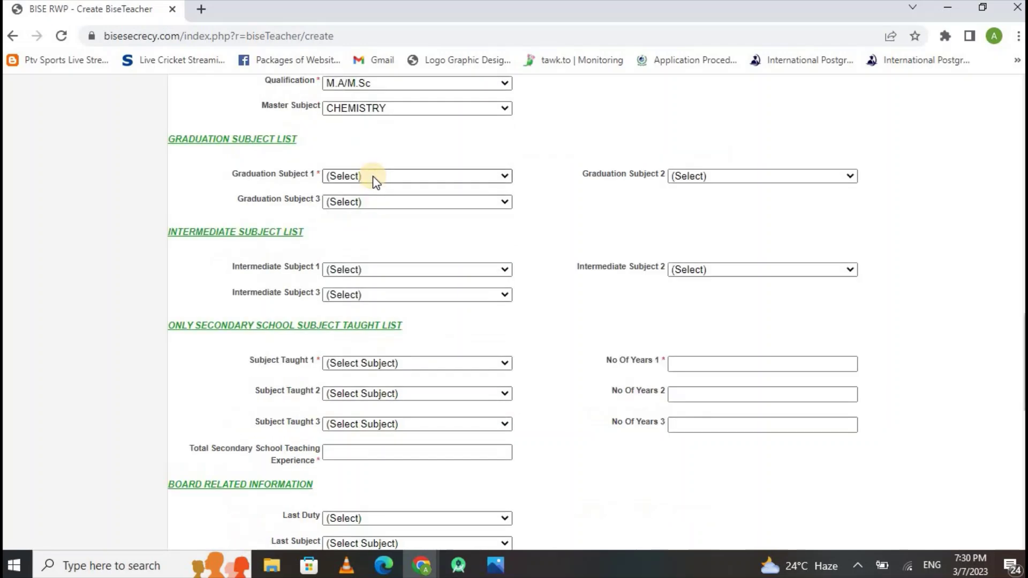
{"action": "left_click", "coordinate": [372, 175]}
{"action": "left_click", "coordinate": [365, 265]}
{"action": "left_click", "coordinate": [364, 202]}
{"action": "left_click", "coordinate": [429, 278]}
{"action": "left_click", "coordinate": [694, 175]}
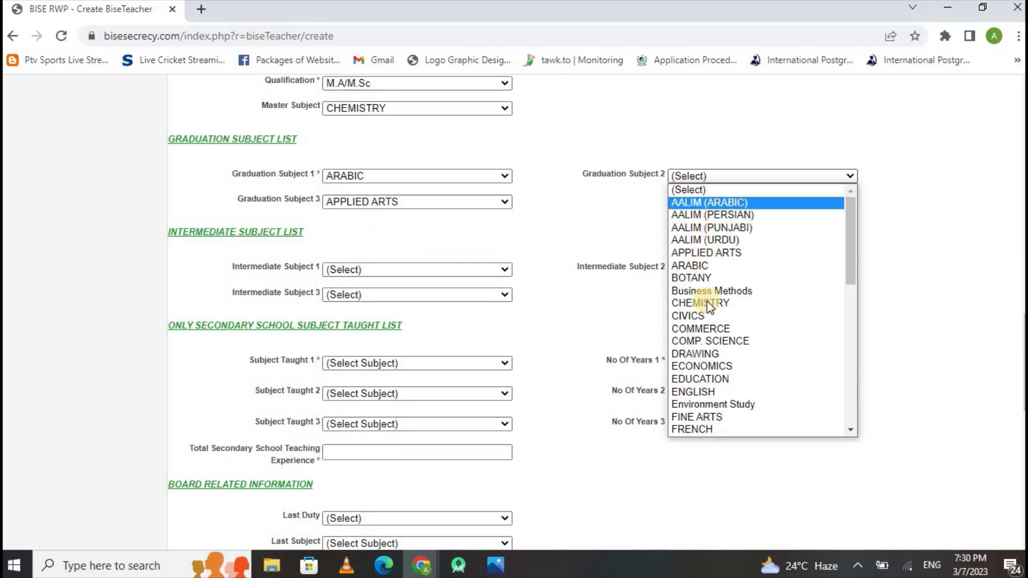
{"action": "left_click", "coordinate": [709, 329]}
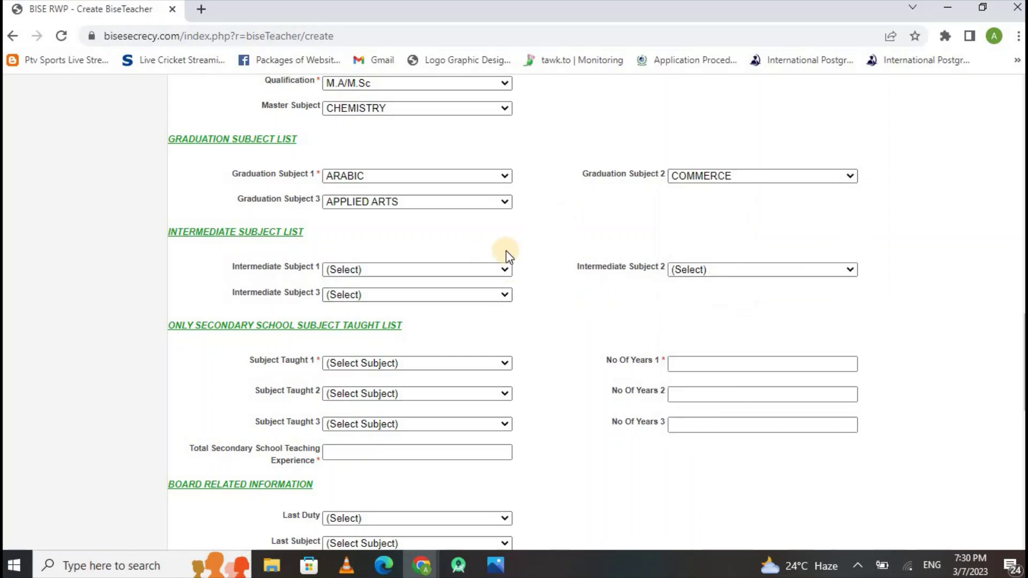
Set intermediate subjects BOTANY, Business Methods and Environment Study.
{"action": "left_click", "coordinate": [362, 269]}
{"action": "left_click", "coordinate": [382, 373]}
{"action": "left_click", "coordinate": [376, 293]}
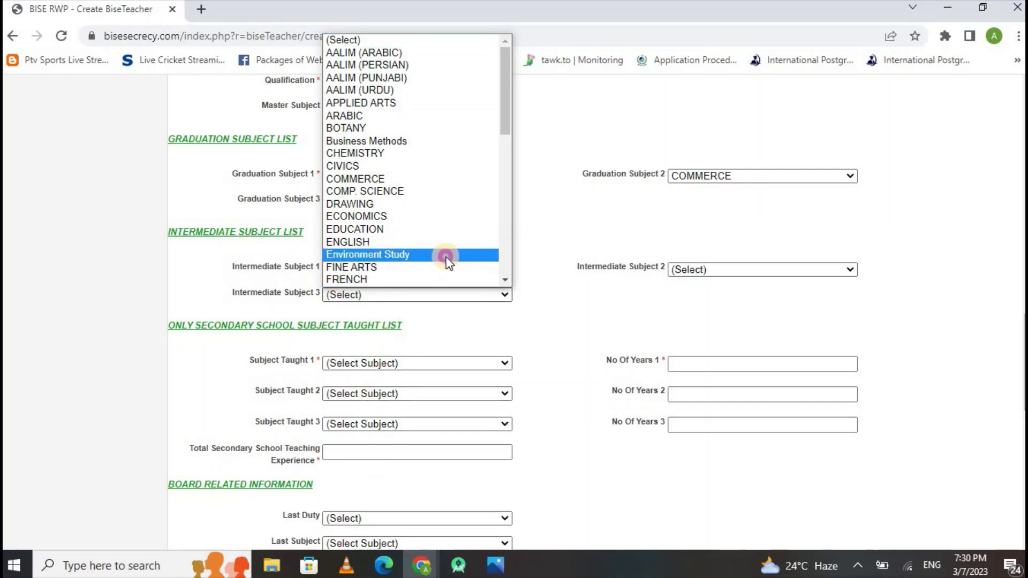
{"action": "left_click", "coordinate": [448, 255]}
{"action": "left_click", "coordinate": [712, 269]}
{"action": "left_click", "coordinate": [713, 383]}
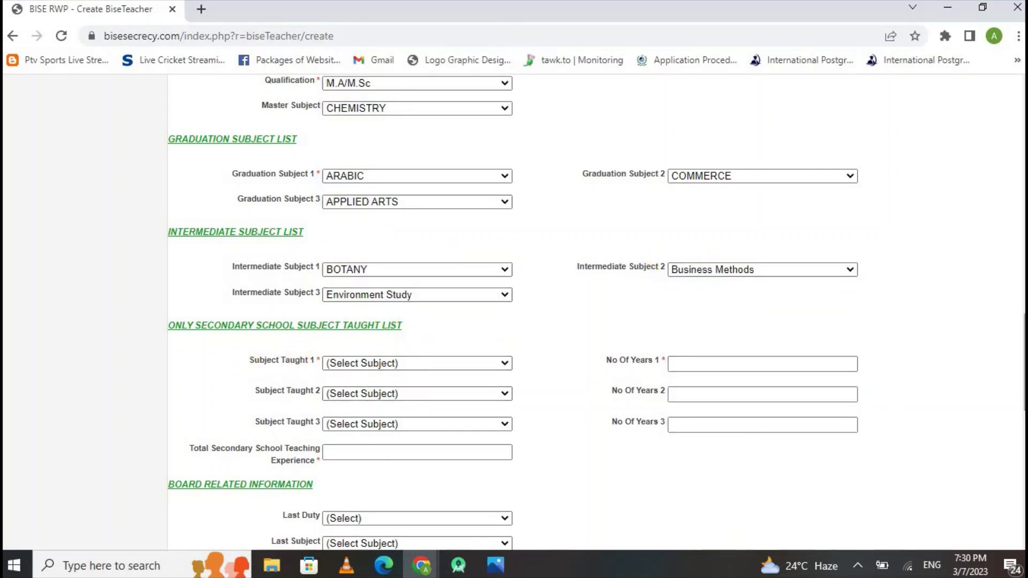
Choose subjects taught: URDU (COMPULSORY), ENGLISH (COMPULSORY), GEOMETRICAL AND TECHNICAL DRAWING.
{"action": "scroll", "coordinate": [1025, 375], "scroll_direction": "down", "scroll_amount": 3}
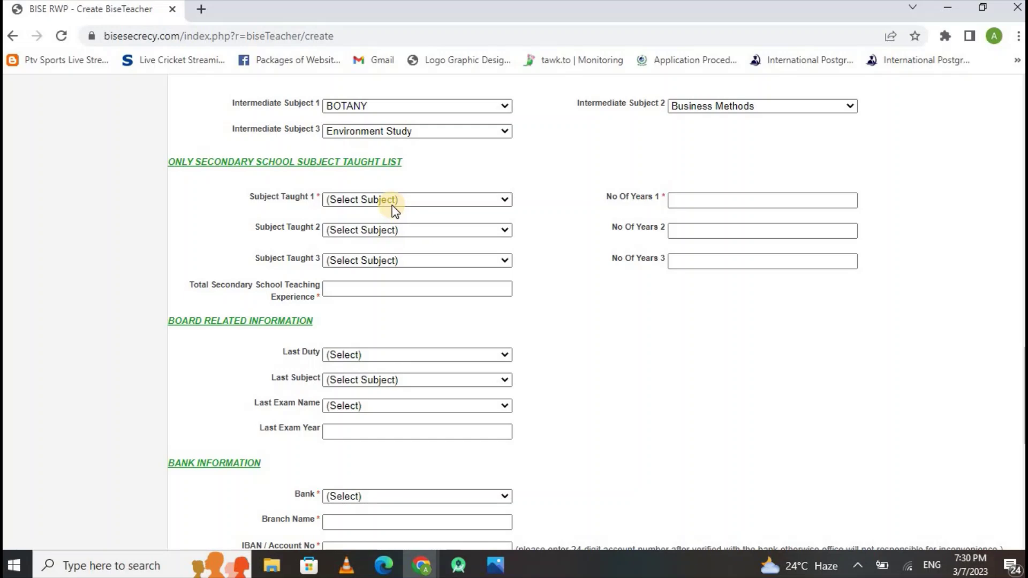
{"action": "left_click", "coordinate": [365, 200]}
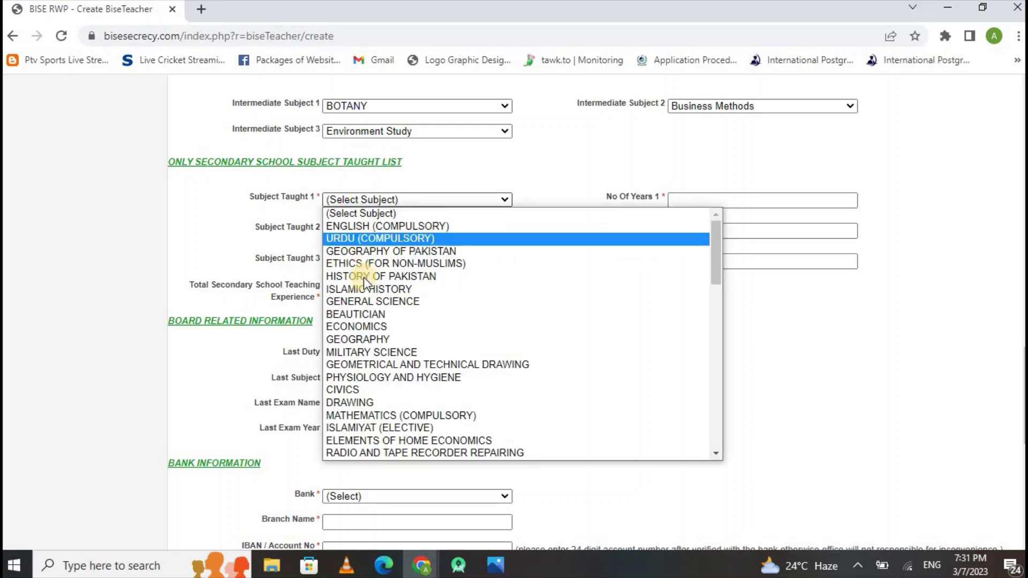
{"action": "left_click", "coordinate": [361, 240]}
{"action": "left_click", "coordinate": [362, 228]}
{"action": "left_click", "coordinate": [377, 253]}
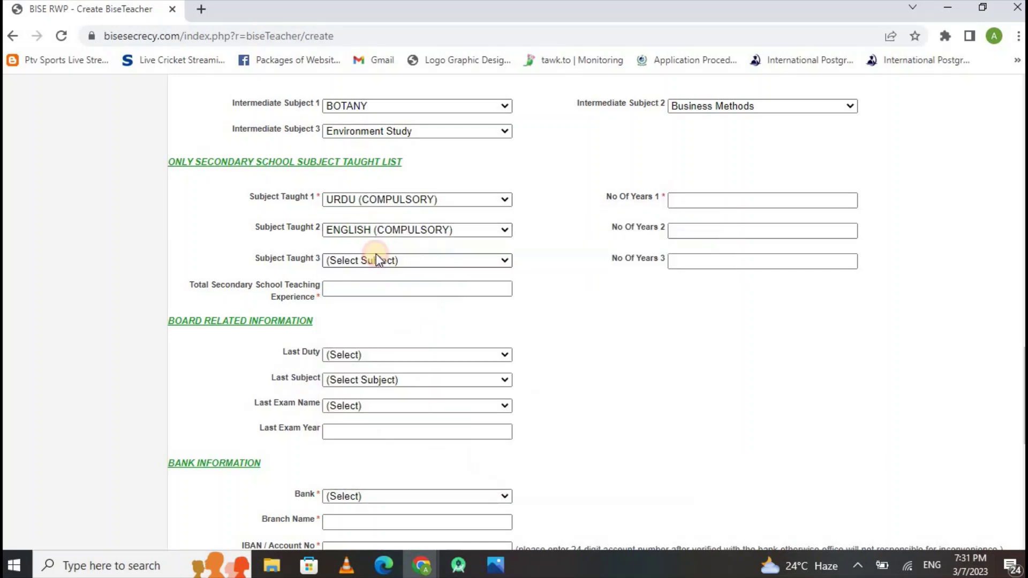
{"action": "left_click", "coordinate": [356, 263]}
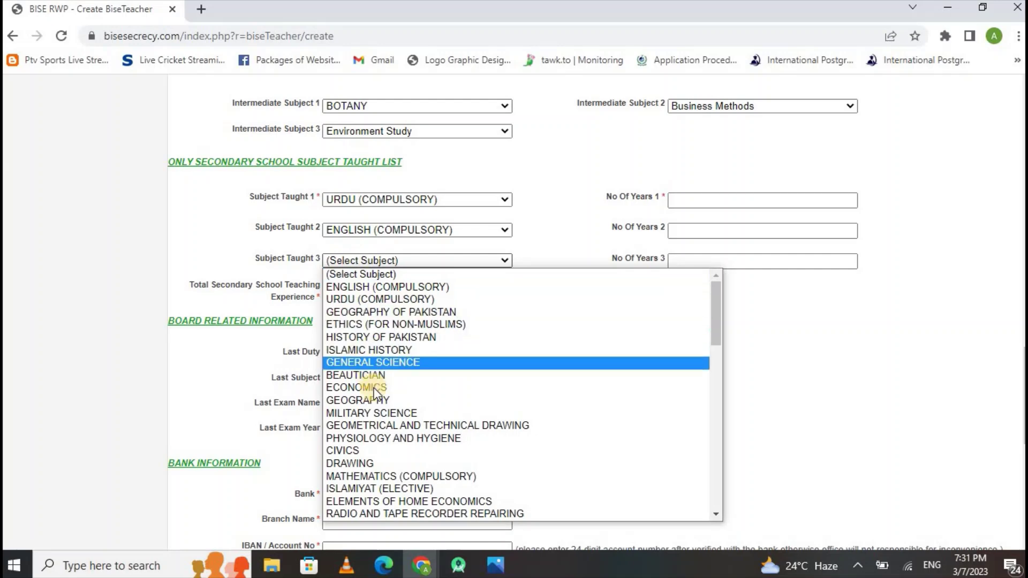
{"action": "left_click", "coordinate": [378, 426]}
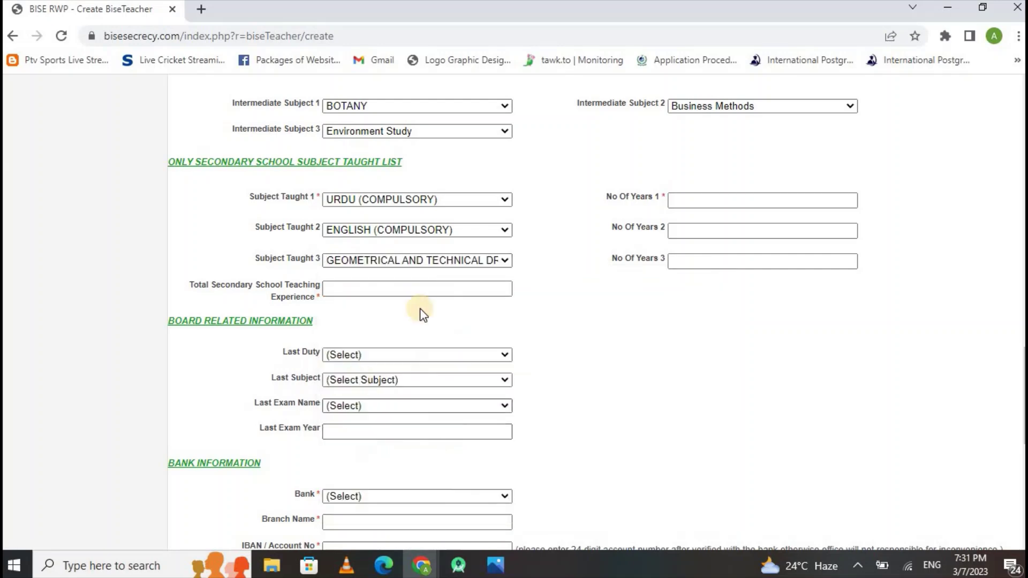
Enter years per subject taught (3, 3, 5) and total teaching experience 12.
{"action": "left_click", "coordinate": [724, 197]}
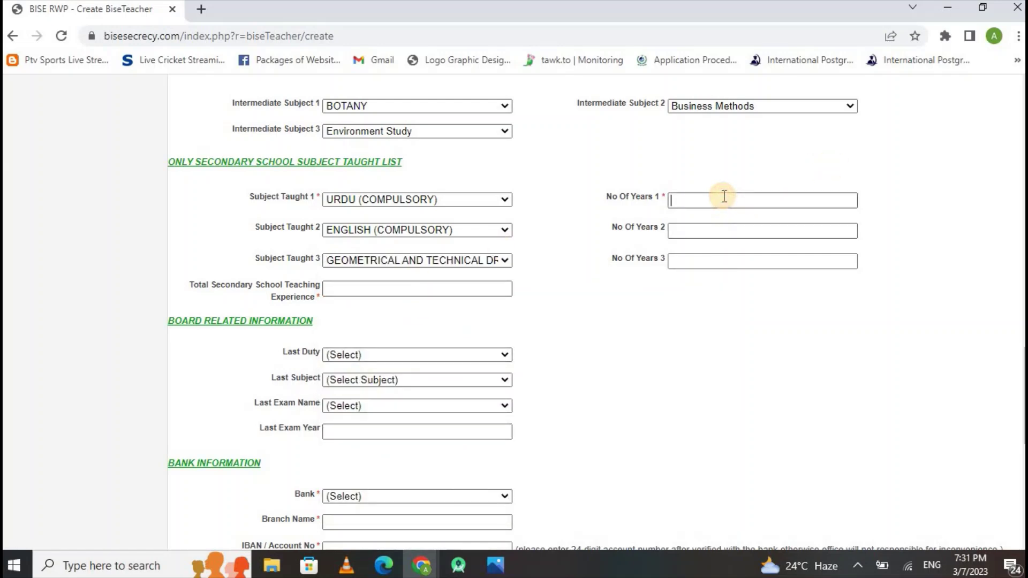
{"action": "left_click", "coordinate": [700, 203]}
{"action": "type", "text": "3"}
{"action": "left_click", "coordinate": [694, 232]}
{"action": "type", "text": "36"}
{"action": "key", "text": "BackSpace"}
{"action": "left_click", "coordinate": [687, 264]}
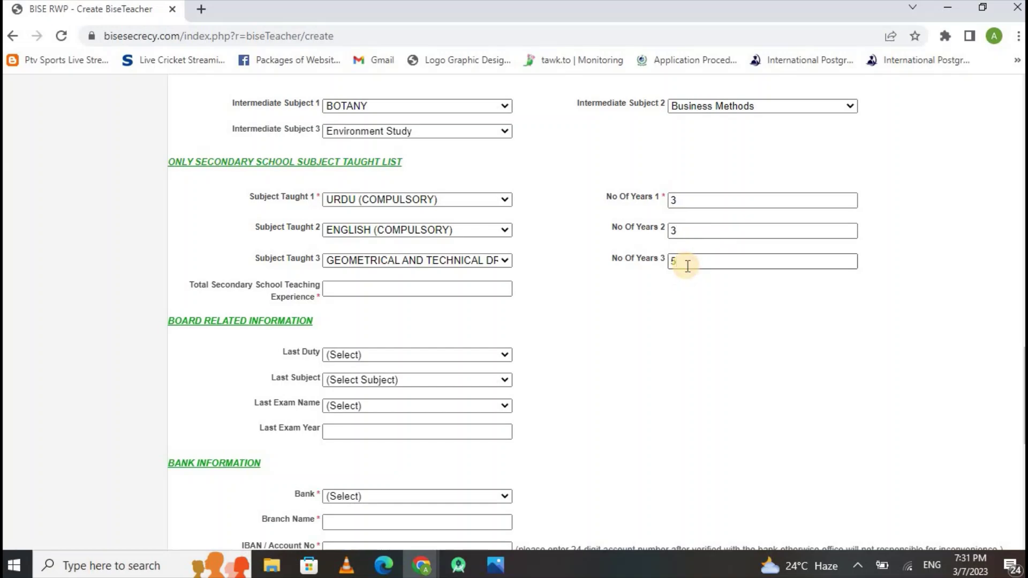
{"action": "left_click", "coordinate": [357, 292]}
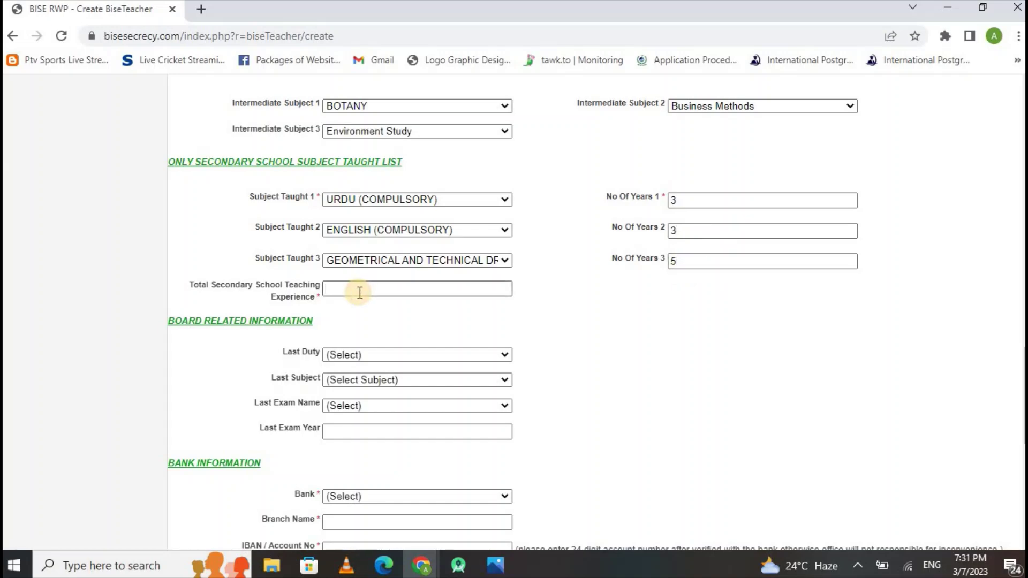
{"action": "type", "text": "12"}
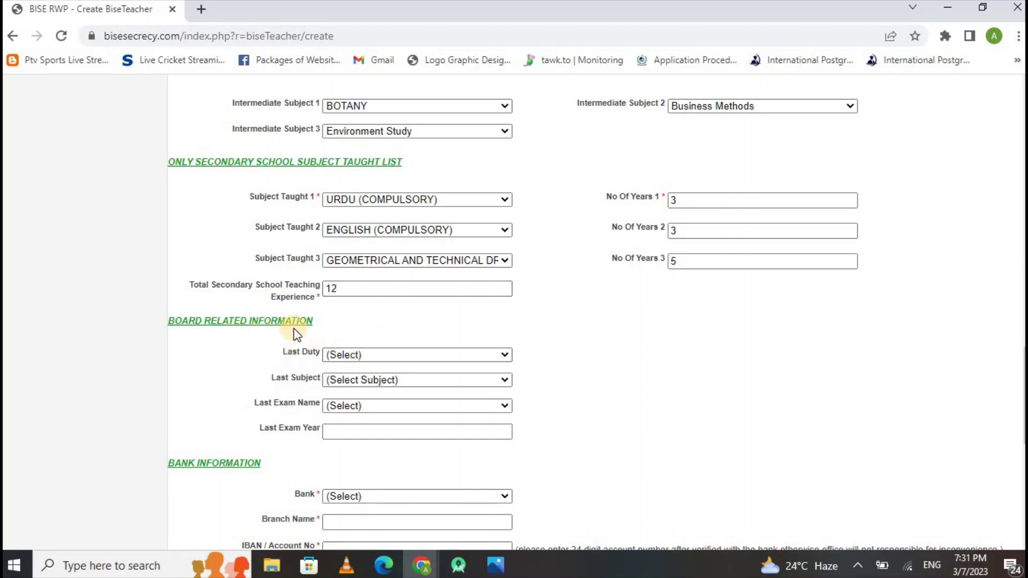
Set last duty Sub Examiner, last subject BEAUTICIAN, last exam SSC, exam year 9 March 2023.
{"action": "left_click", "coordinate": [368, 355]}
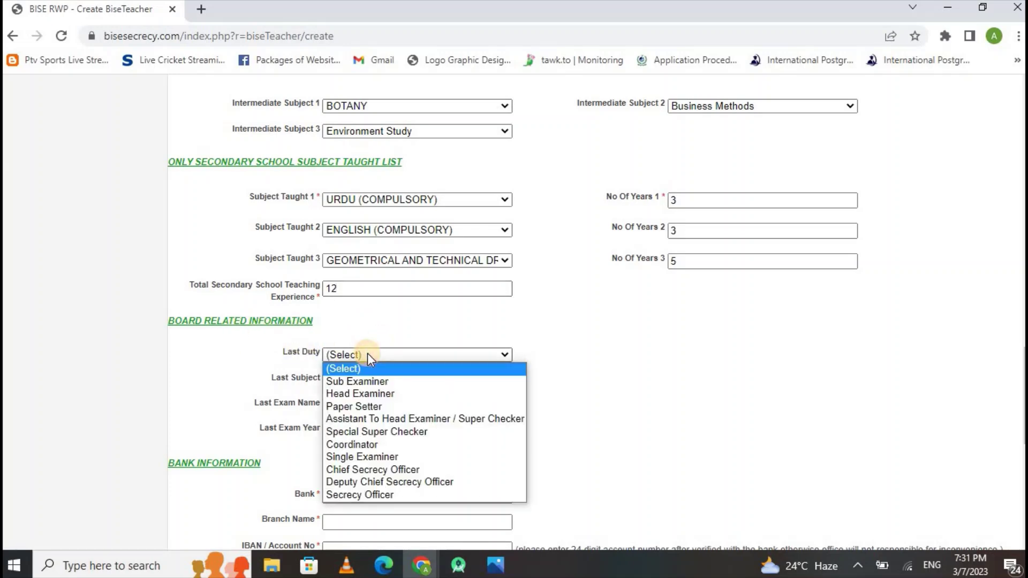
{"action": "left_click", "coordinate": [374, 381]}
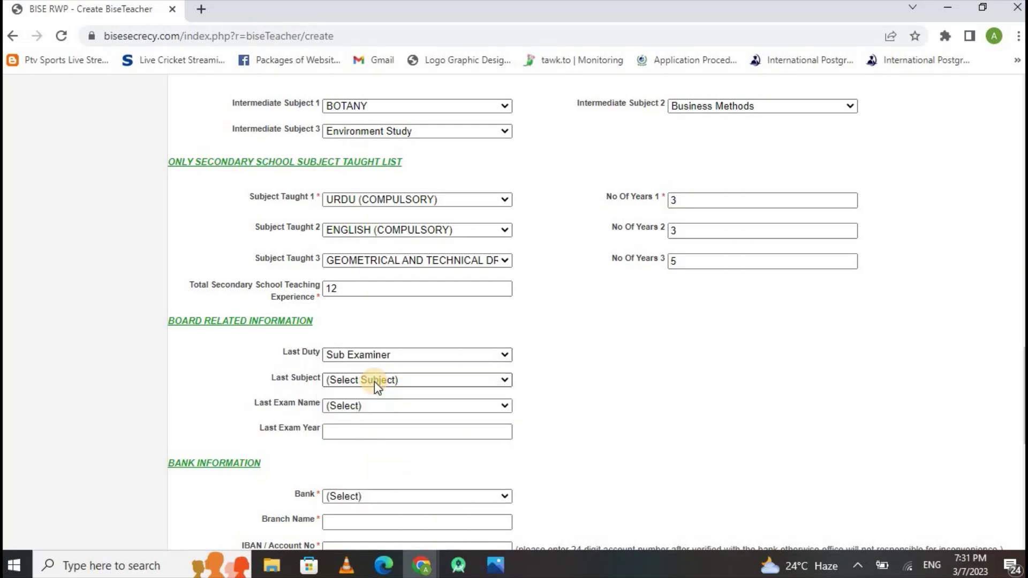
{"action": "left_click", "coordinate": [374, 381]}
{"action": "scroll", "coordinate": [402, 275], "scroll_direction": "down", "scroll_amount": 1}
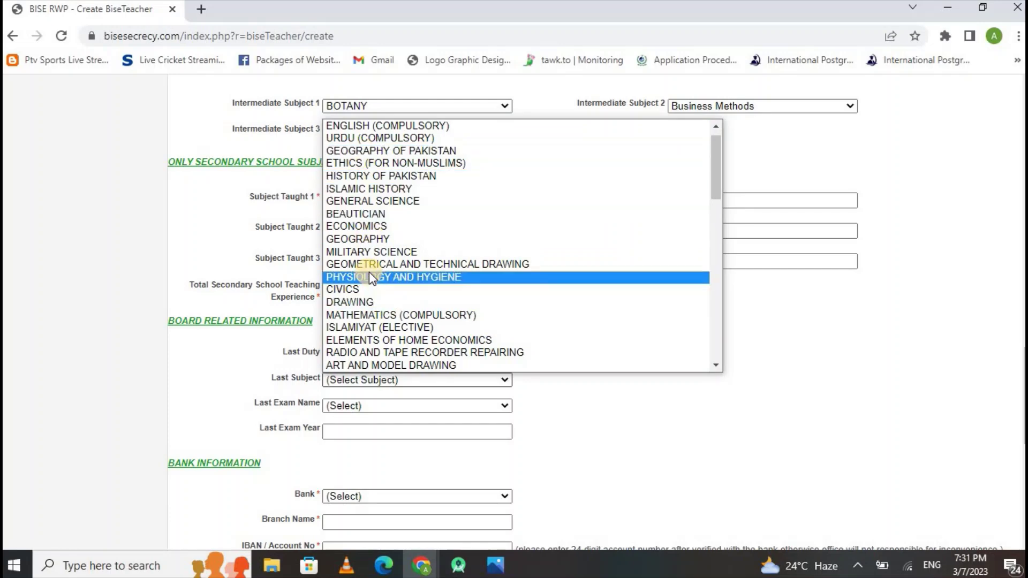
{"action": "left_click", "coordinate": [360, 213]}
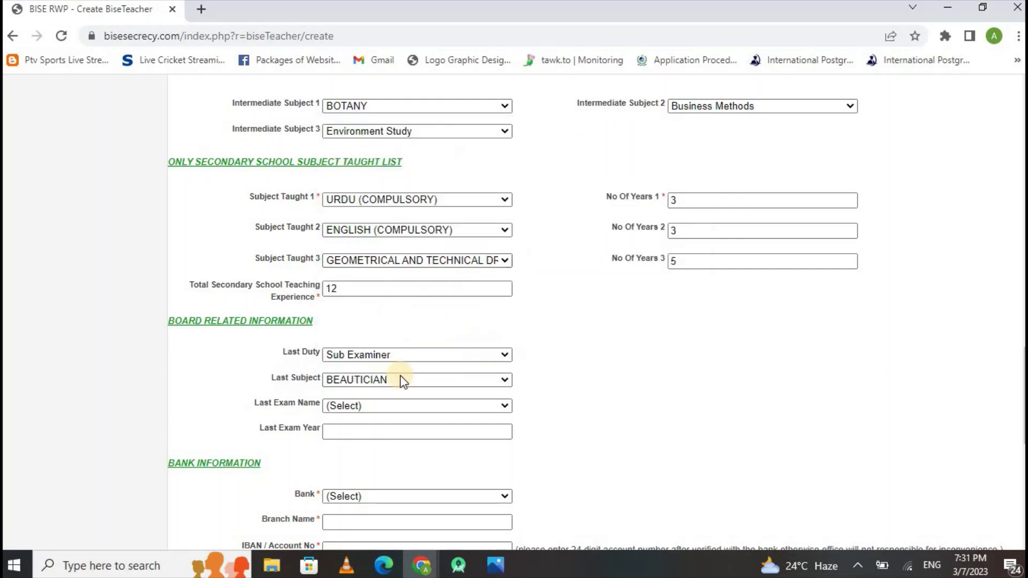
{"action": "left_click", "coordinate": [400, 405]}
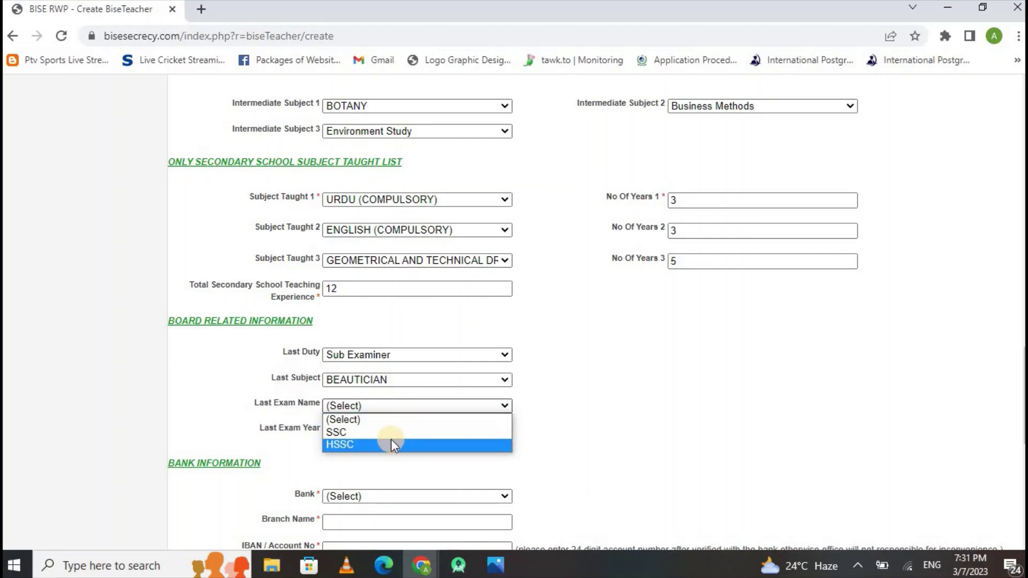
{"action": "left_click", "coordinate": [358, 433]}
{"action": "left_click", "coordinate": [340, 432]}
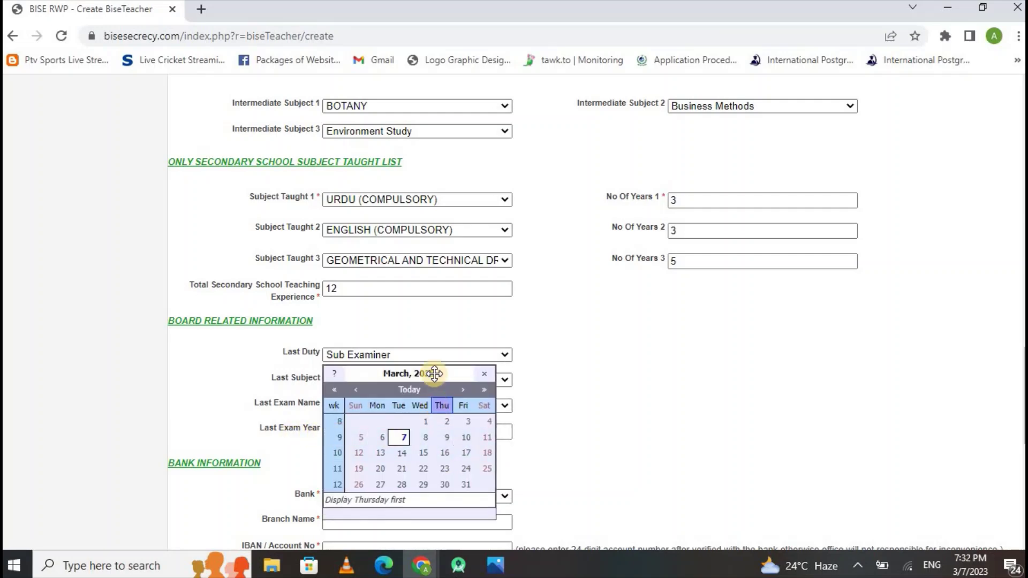
{"action": "left_click", "coordinate": [447, 437]}
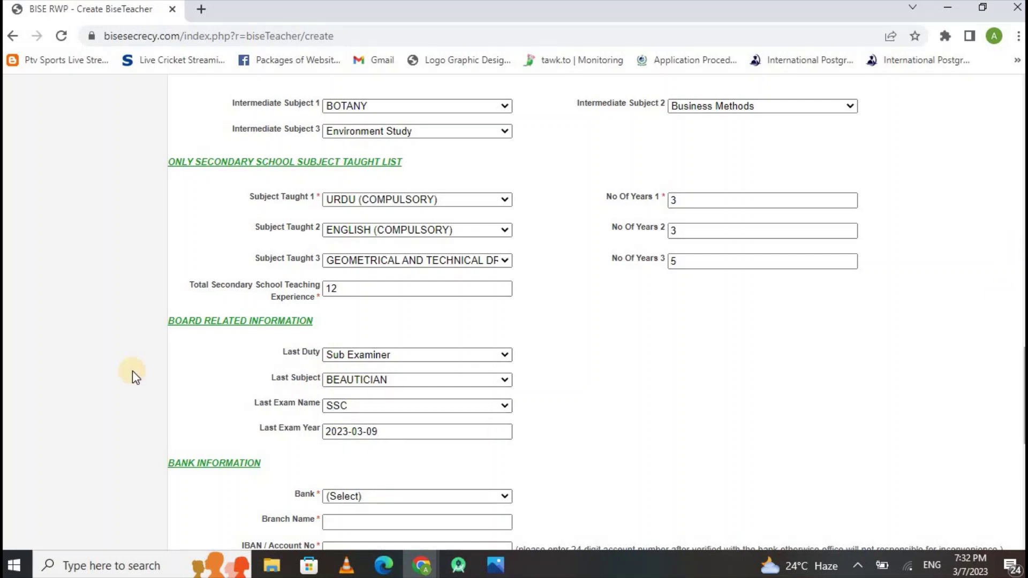
{"action": "scroll", "coordinate": [133, 371], "scroll_direction": "down", "scroll_amount": 2}
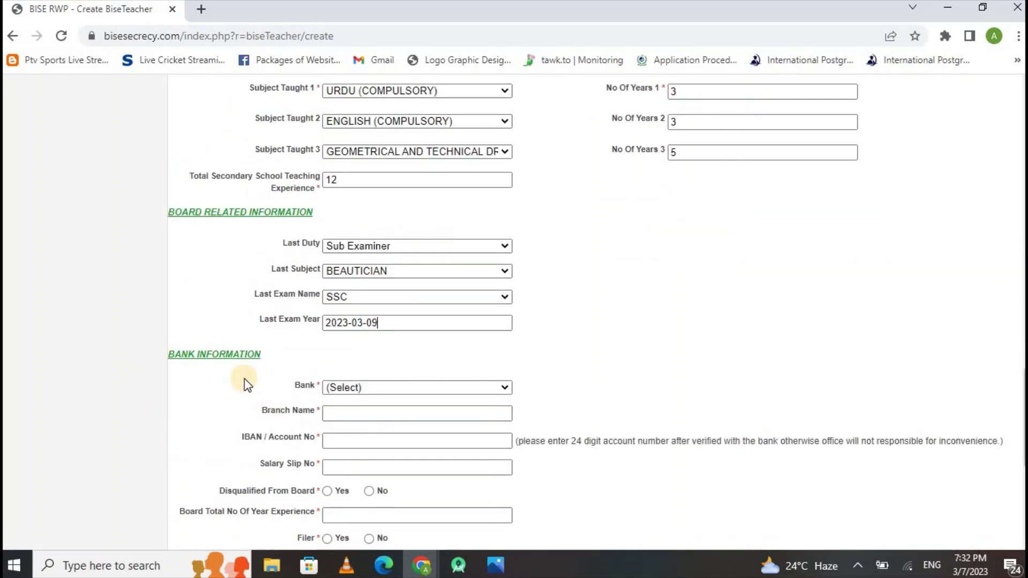
Select Allied Bank Limited, enter branch 'main', and fill in the IBAN / account number.
{"action": "left_click", "coordinate": [385, 387]}
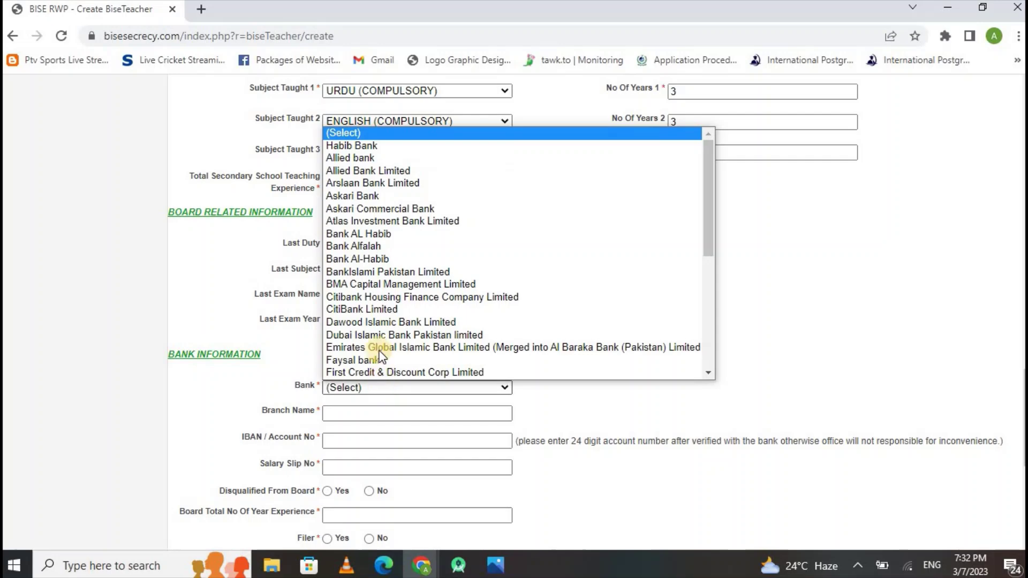
{"action": "left_click", "coordinate": [353, 170]}
{"action": "left_click", "coordinate": [349, 413]}
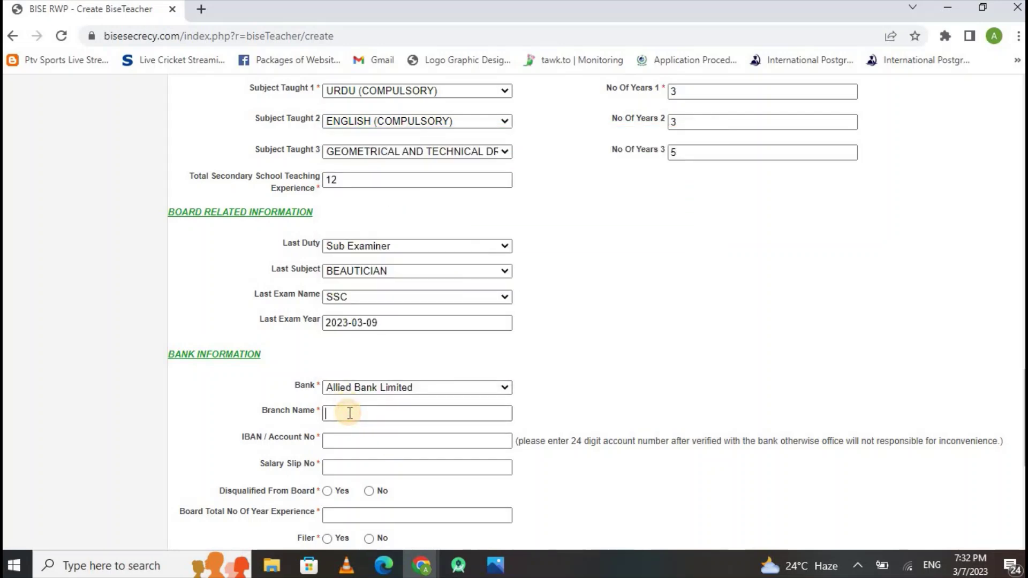
{"action": "type", "text": "main"}
{"action": "left_click", "coordinate": [346, 443]}
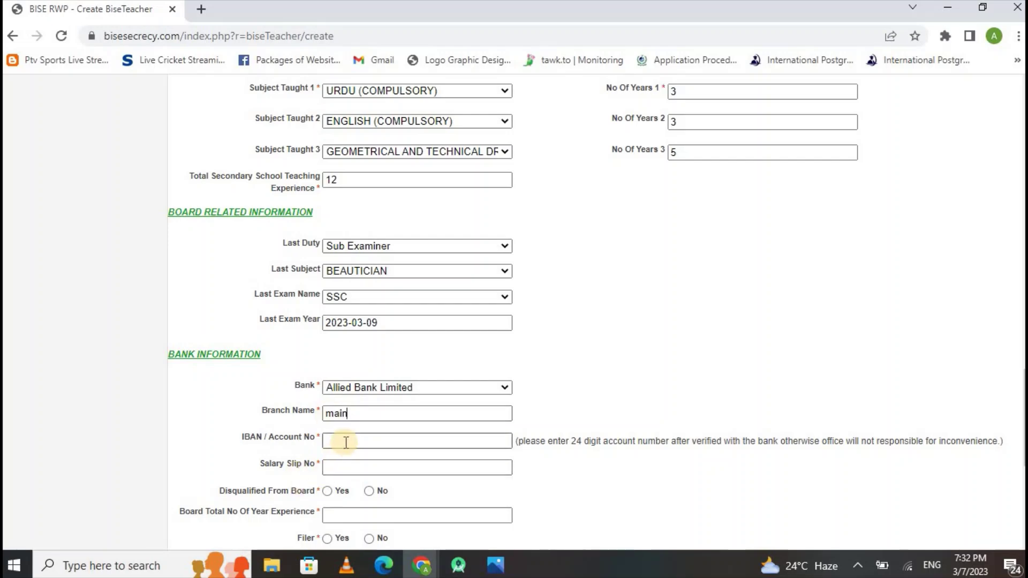
{"action": "type", "text": "bvcvbrrwt664564667"}
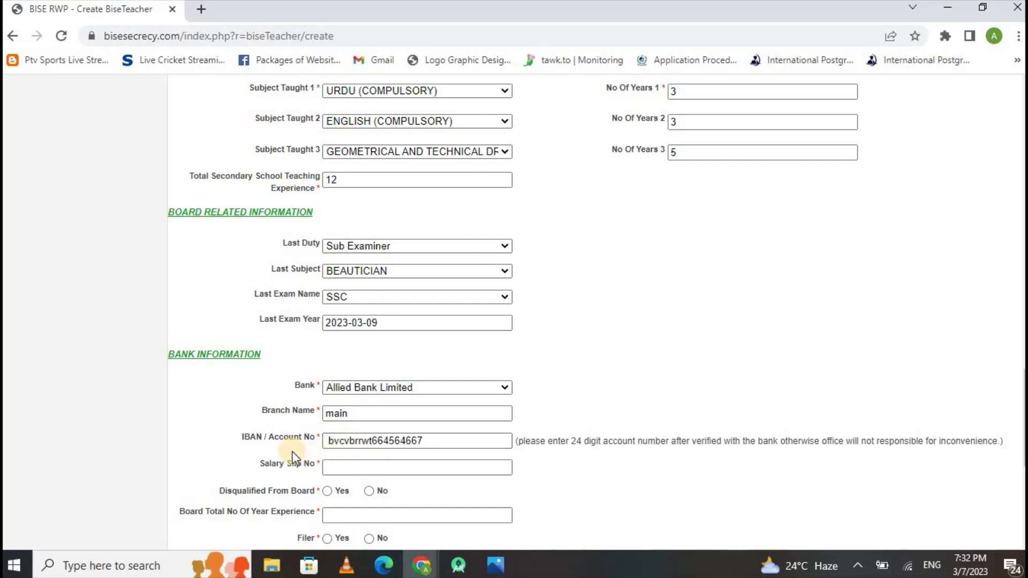
Enter the salary slip number, mark Disqualified No, board experience 5 years, and Filer Yes.
{"action": "left_click", "coordinate": [344, 470]}
{"action": "left_click", "coordinate": [369, 491]}
{"action": "left_click", "coordinate": [358, 472]}
{"action": "type", "text": "6767567"}
{"action": "left_click", "coordinate": [363, 515]}
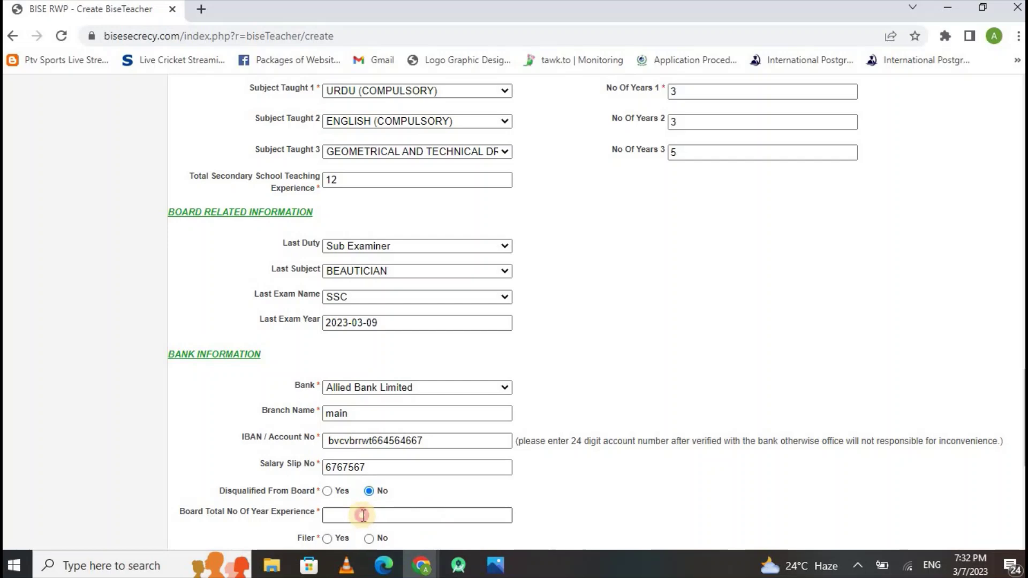
{"action": "type", "text": "5"}
{"action": "left_click", "coordinate": [329, 541]}
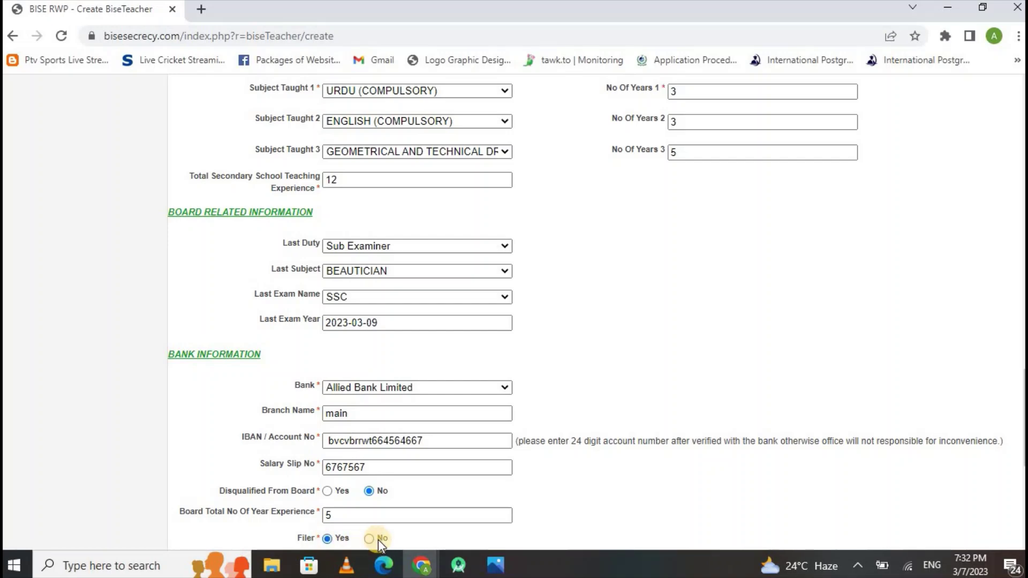
{"action": "scroll", "coordinate": [378, 540], "scroll_direction": "down", "scroll_amount": 5}
Fill in the NTN number and the vaccination certificate number.
{"action": "left_click", "coordinate": [334, 314]}
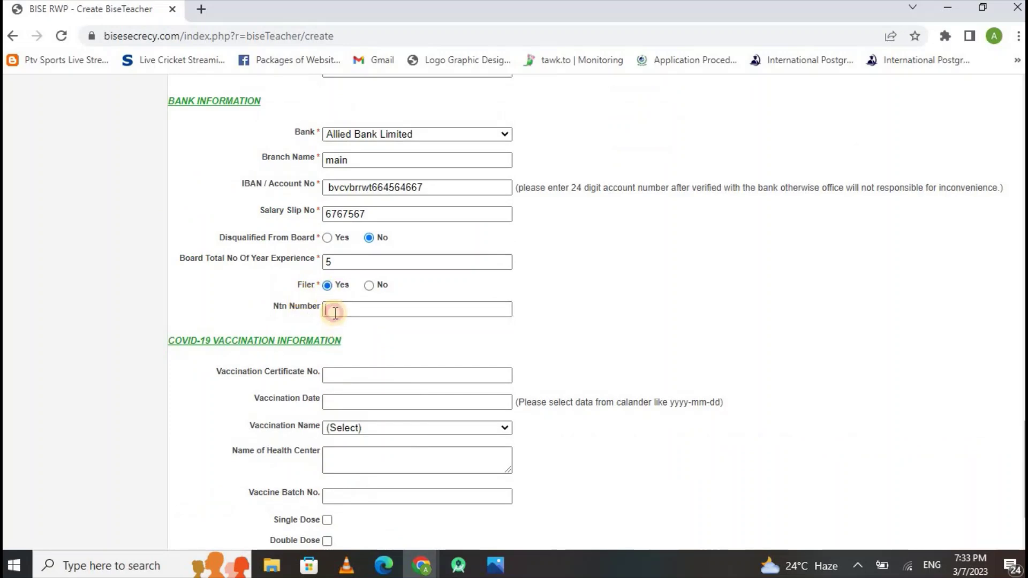
{"action": "key", "text": "Return"}
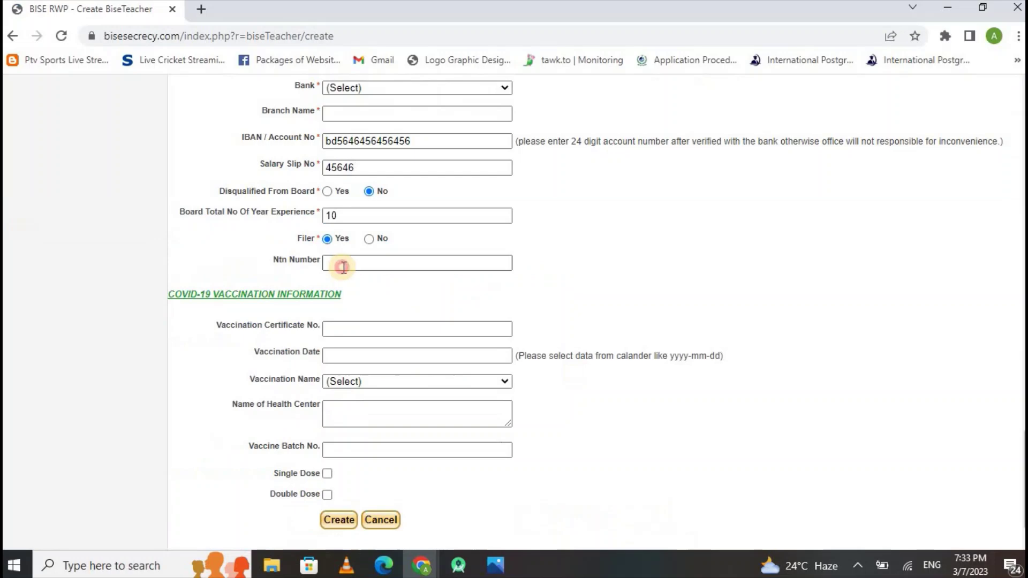
{"action": "left_click", "coordinate": [344, 268]}
{"action": "type", "text": "776766"}
{"action": "left_click", "coordinate": [359, 331]}
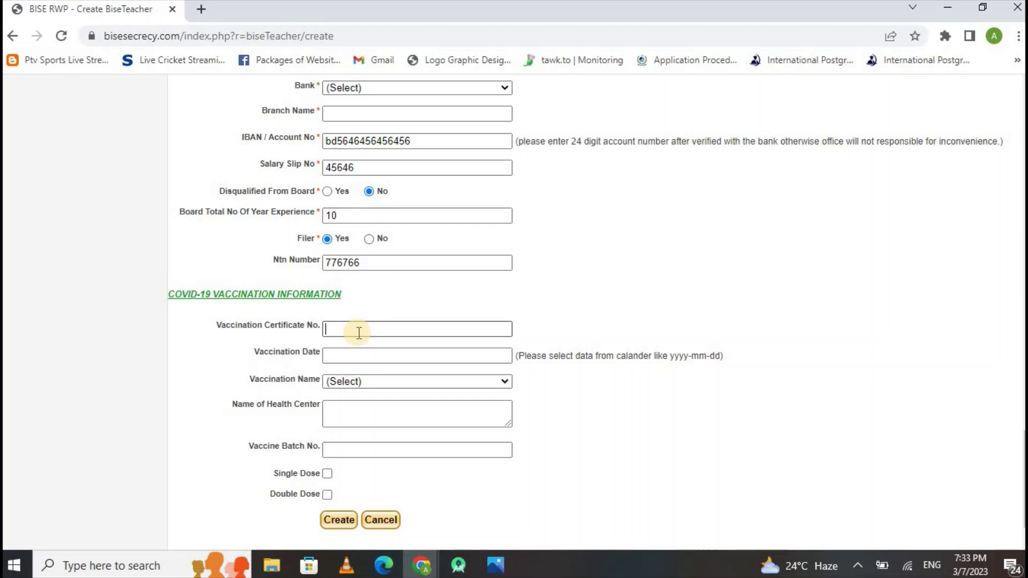
{"action": "type", "text": "654656"}
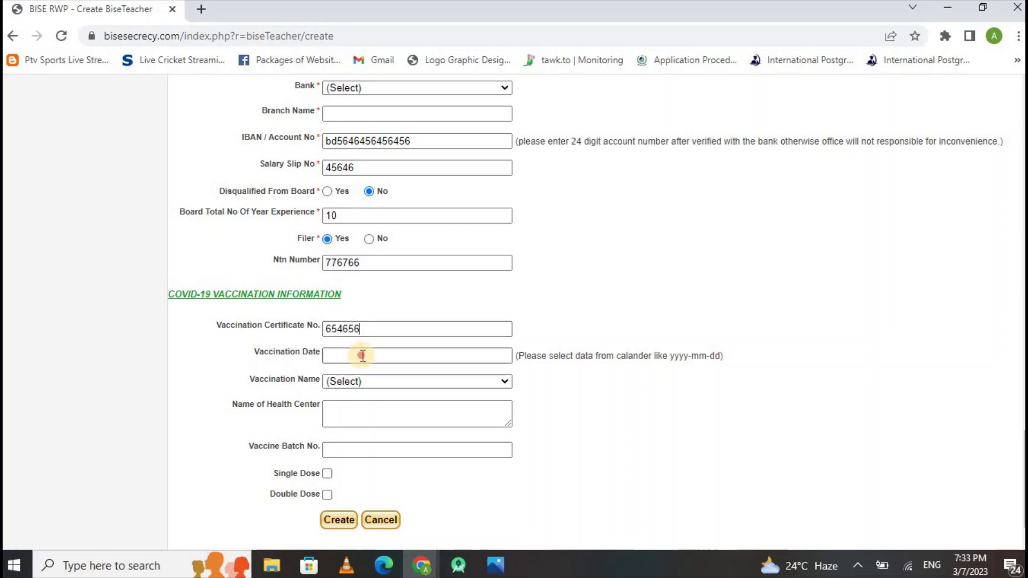
Set vaccination date 22 March 2023, vaccine Sinopharm, and tick Single Dose.
{"action": "left_click", "coordinate": [363, 355]}
{"action": "left_click", "coordinate": [415, 468]}
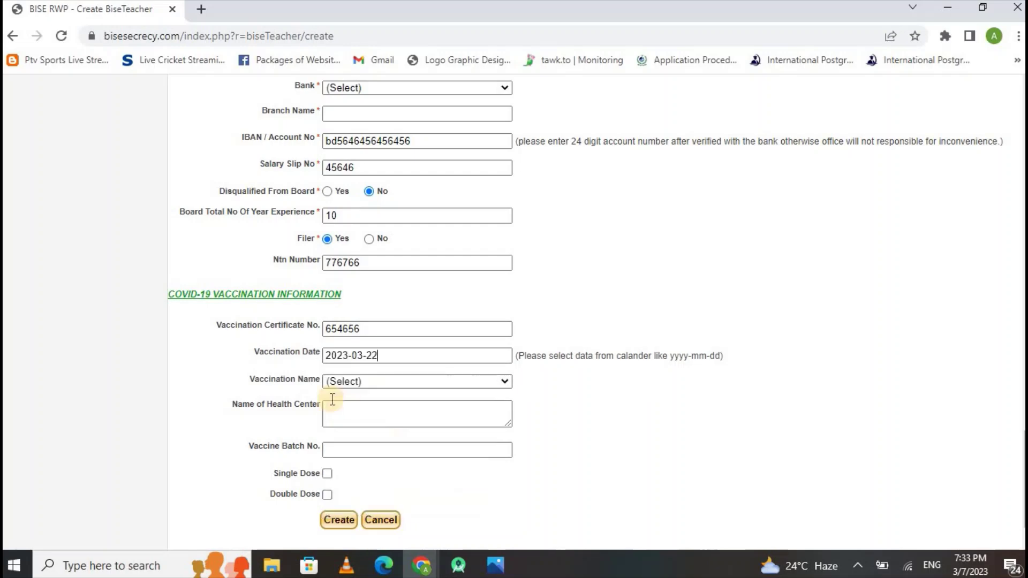
{"action": "left_click", "coordinate": [351, 381]}
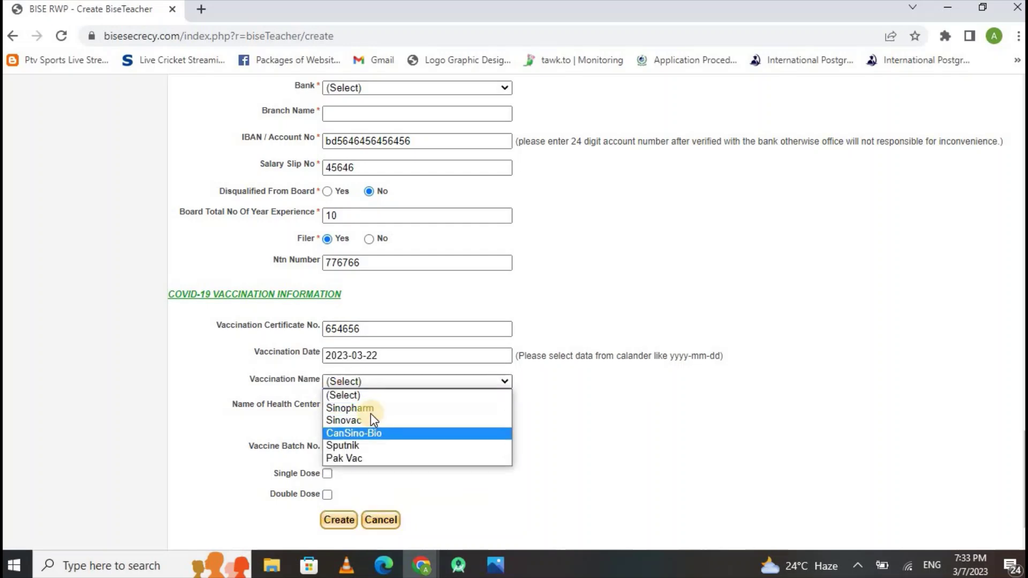
{"action": "left_click", "coordinate": [355, 410]}
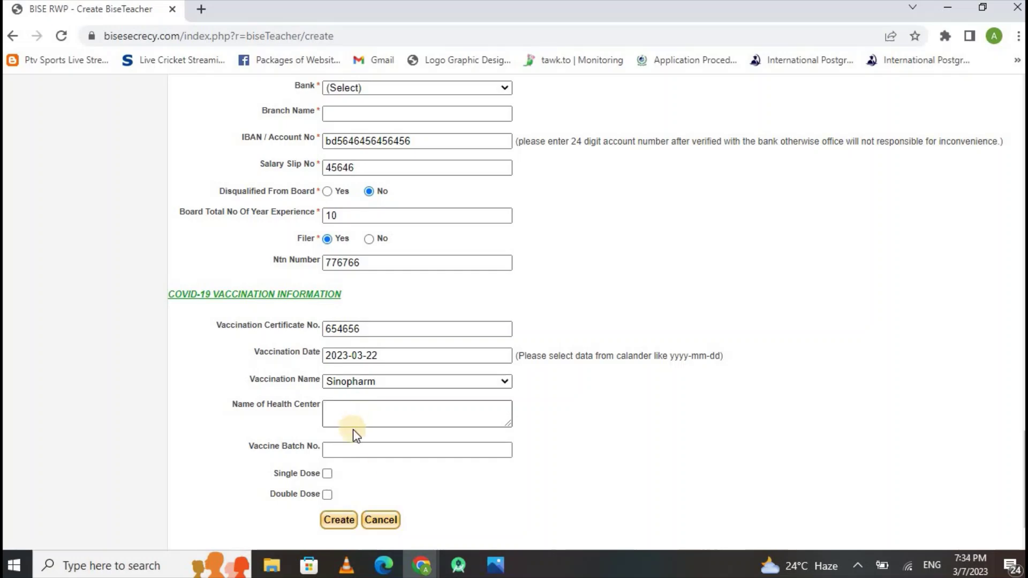
{"action": "left_click", "coordinate": [337, 423]}
{"action": "left_click", "coordinate": [338, 460]}
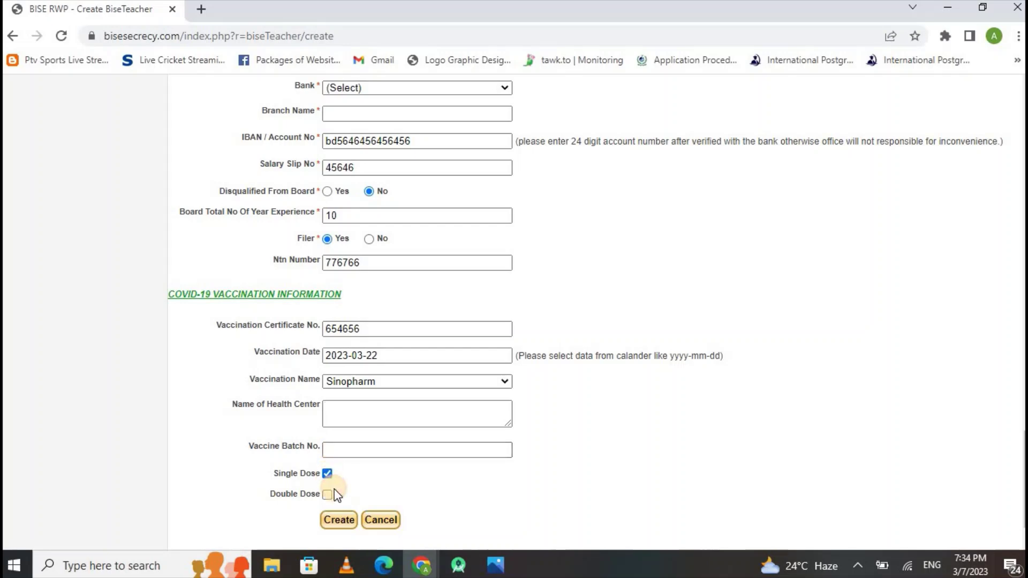
{"action": "left_click", "coordinate": [321, 474]}
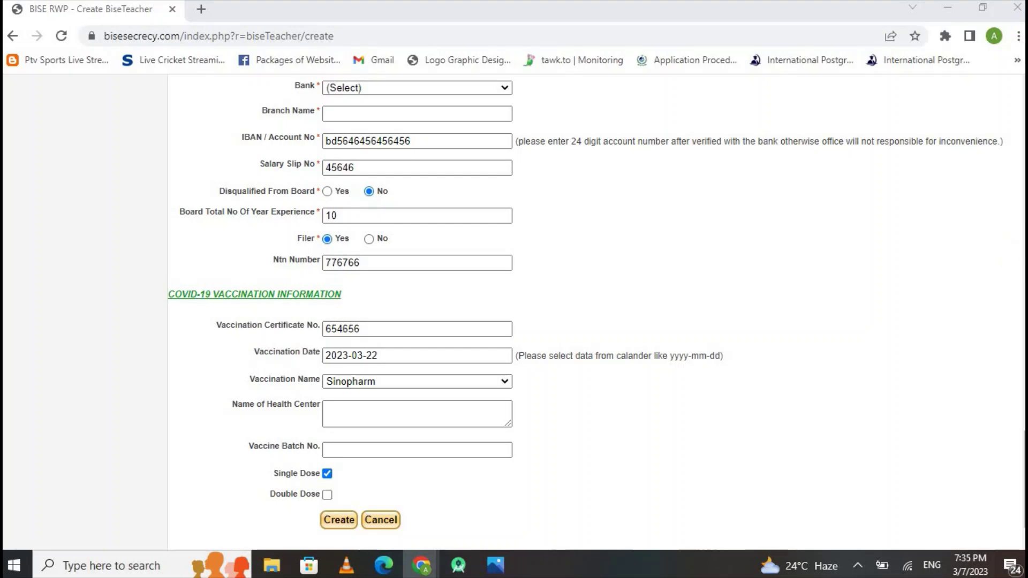
Navigate back from the form to the portal home page.
{"action": "left_click", "coordinate": [981, 101]}
{"action": "scroll", "coordinate": [980, 102], "scroll_direction": "up", "scroll_amount": 10}
{"action": "scroll", "coordinate": [980, 102], "scroll_direction": "up", "scroll_amount": 5}
{"action": "left_click", "coordinate": [13, 36]}
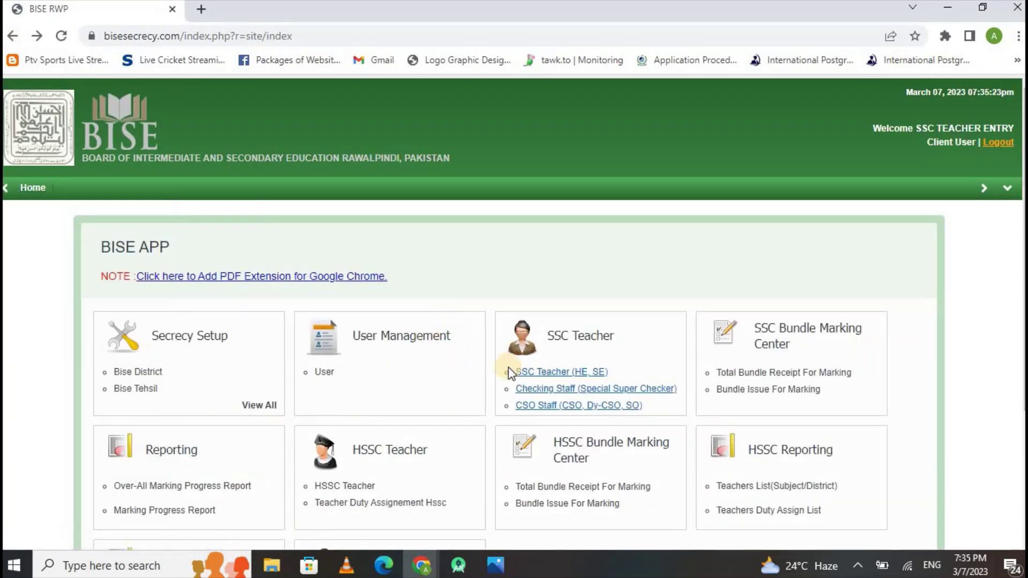
Open the Checking Staff (Special Super Checker) form under SSC Teacher and scroll through it.
{"action": "left_click", "coordinate": [565, 396]}
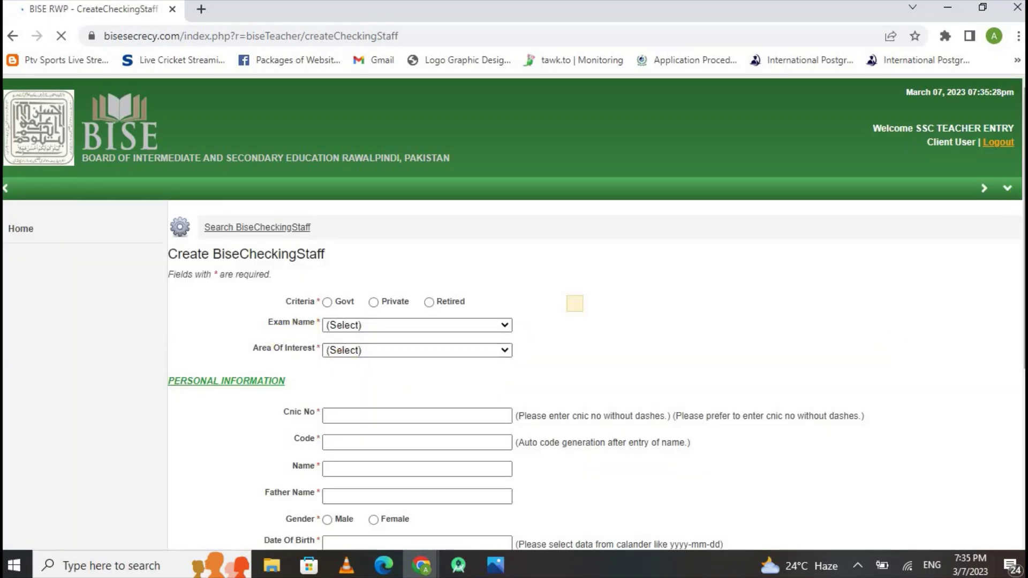
{"action": "scroll", "coordinate": [514, 322], "scroll_direction": "down", "scroll_amount": 5}
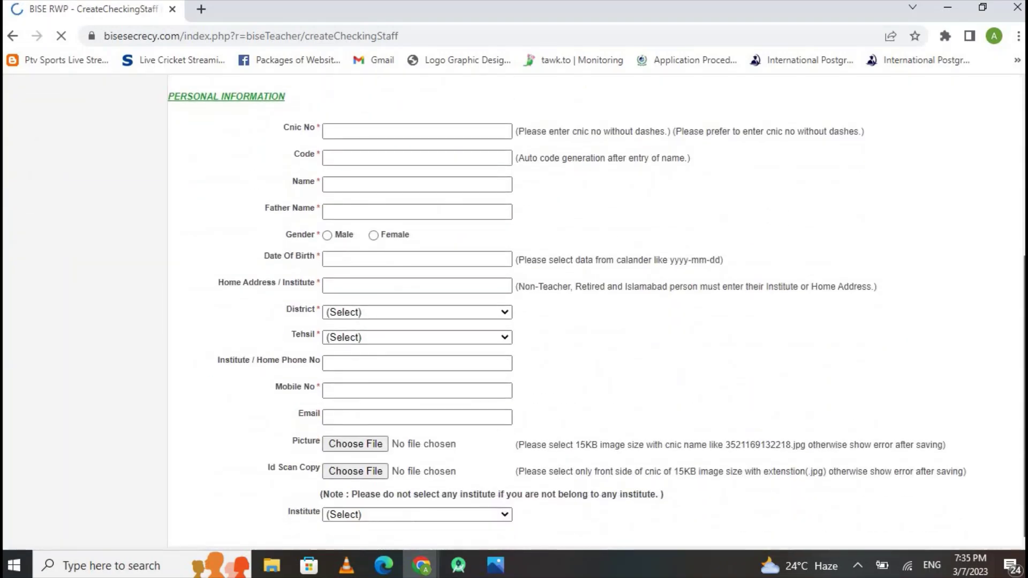
{"action": "scroll", "coordinate": [514, 321], "scroll_direction": "down", "scroll_amount": 3}
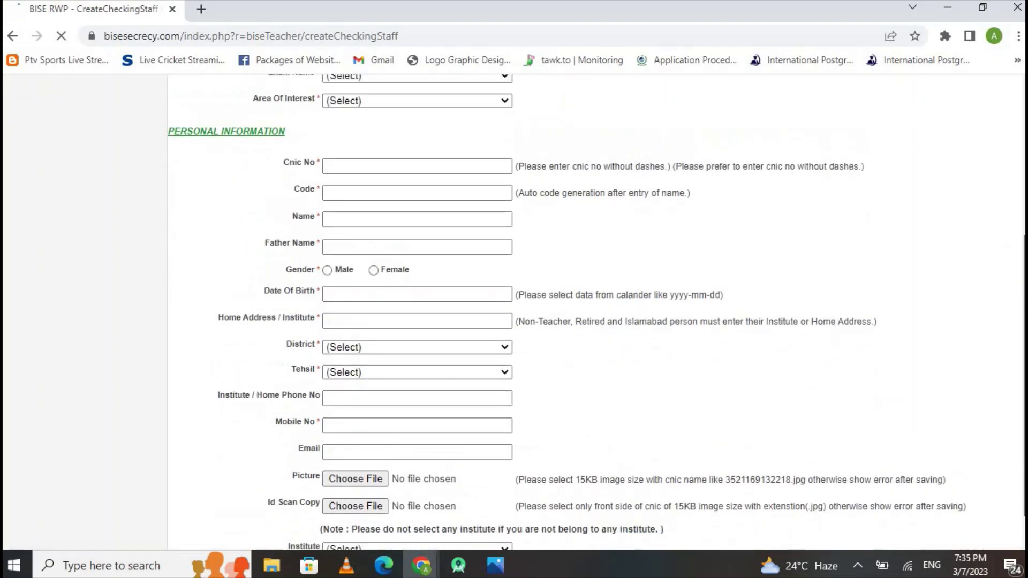
{"action": "scroll", "coordinate": [514, 311], "scroll_direction": "down", "scroll_amount": 8}
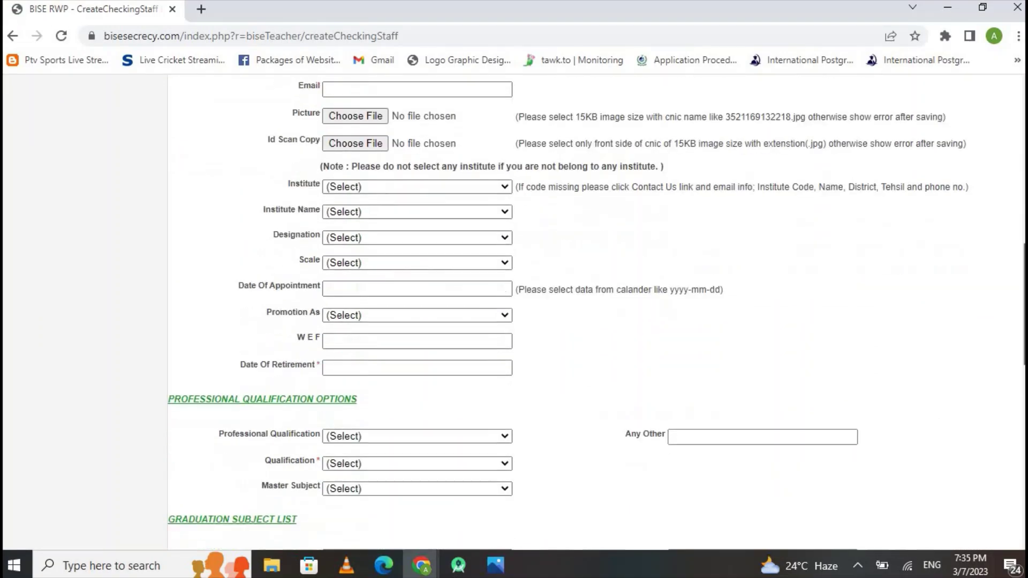